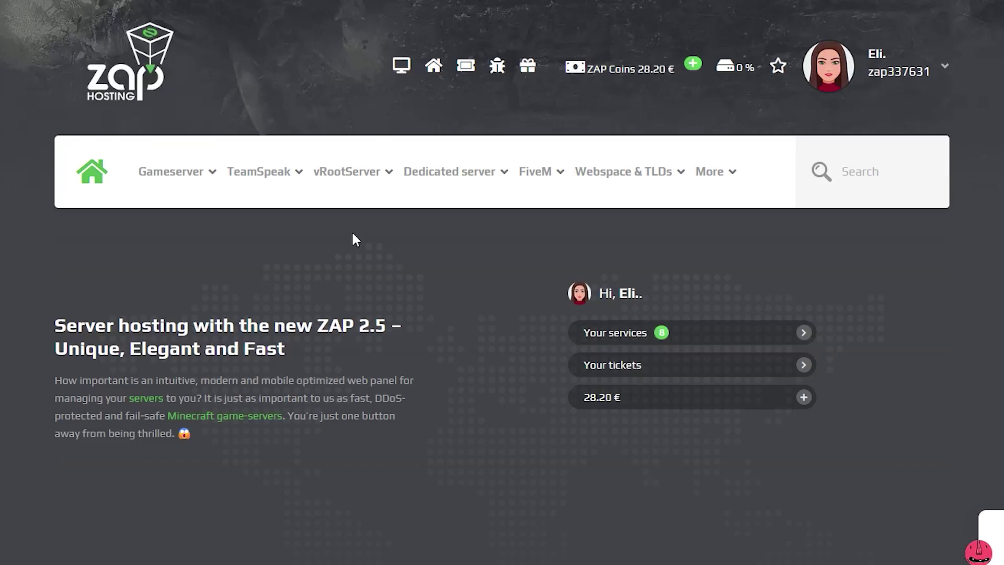
Step: Pick the Windows VPS plan from ZAP-Hosting's VPS Hosting offers and review its configurator
mouse_move(335, 194)
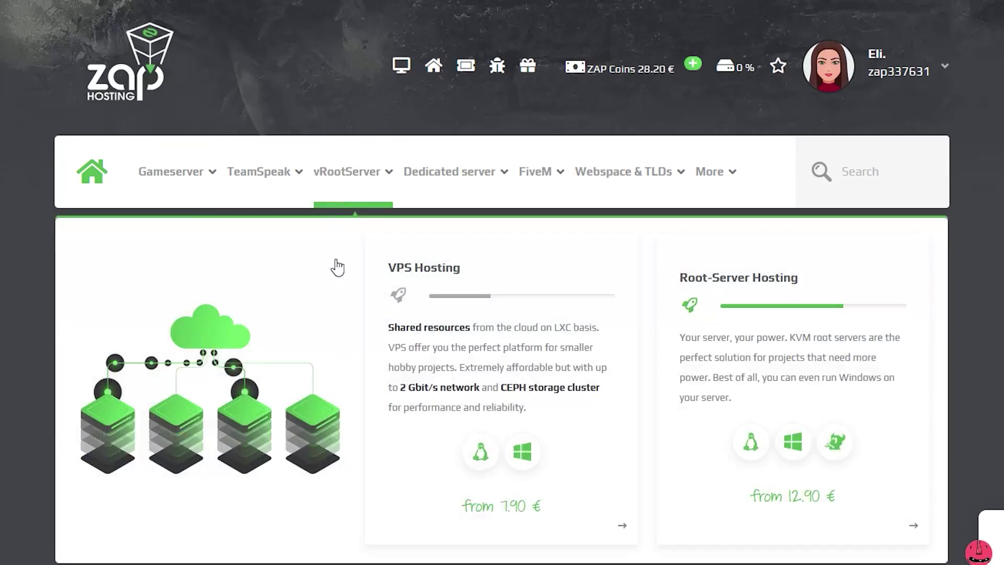
click(478, 327)
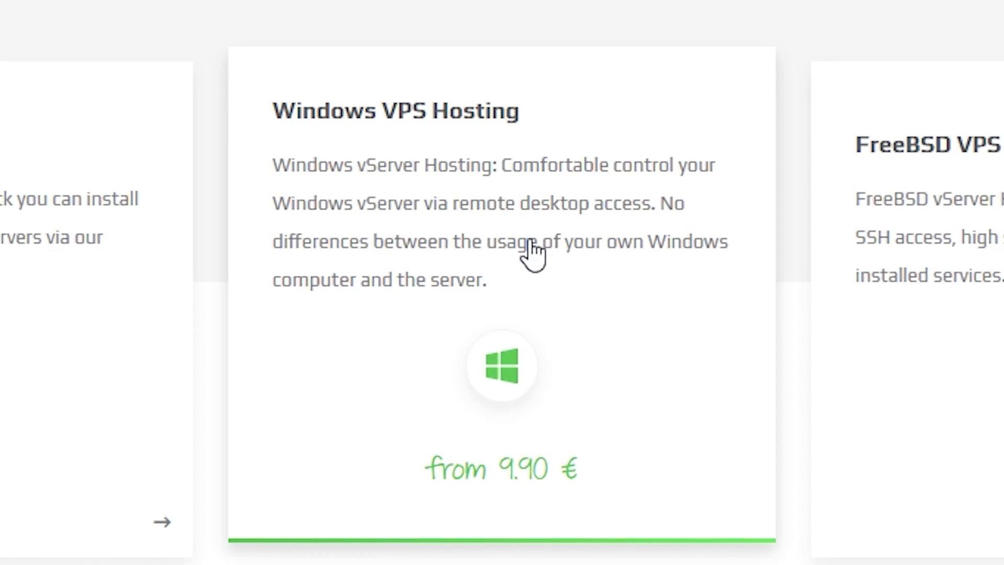
click(532, 254)
scroll(532, 254, down, 5)
scroll(502, 283, down, 7)
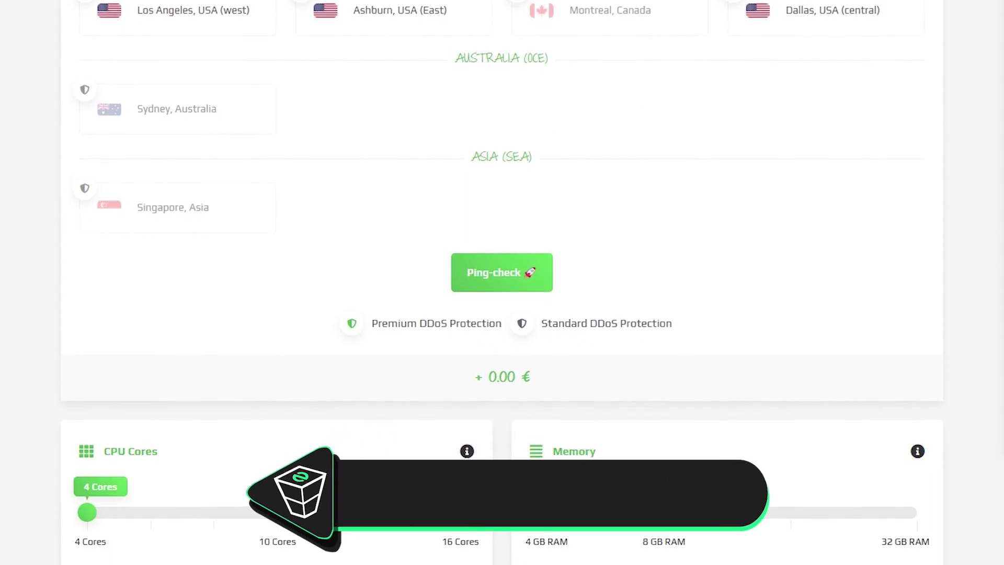
scroll(502, 283, down, 7)
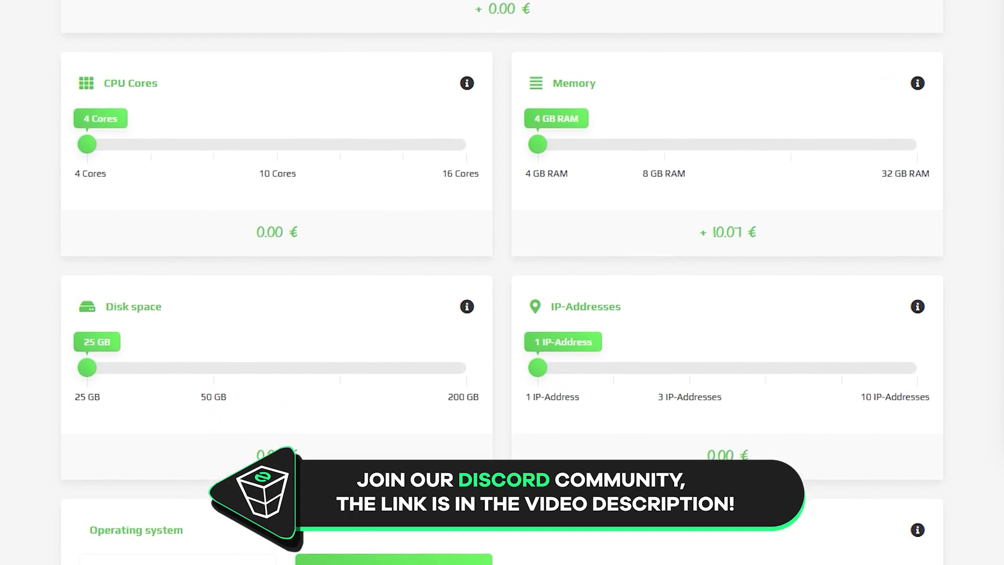
scroll(502, 282, down, 7)
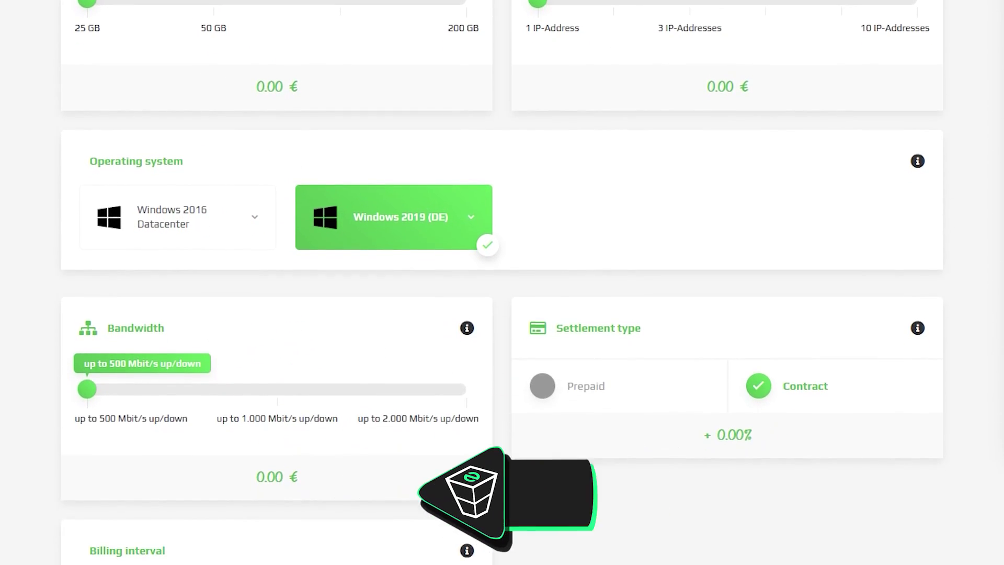
scroll(501, 282, down, 7)
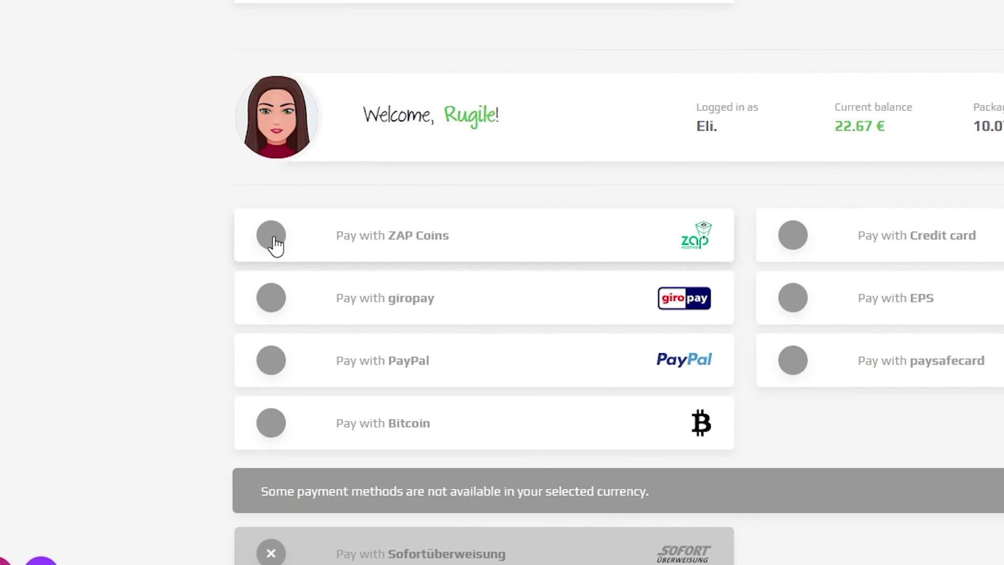
Step: Choose Pay with ZAP Coins and redeem the SATISFACTORY-VPS voucher
click(271, 233)
middle_click(113, 180)
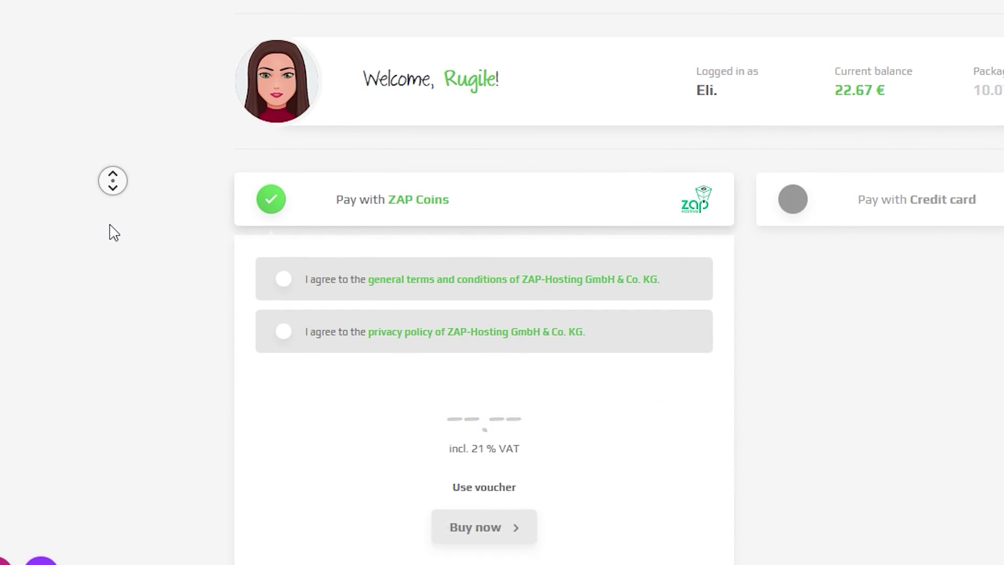
scroll(114, 233, down, 3)
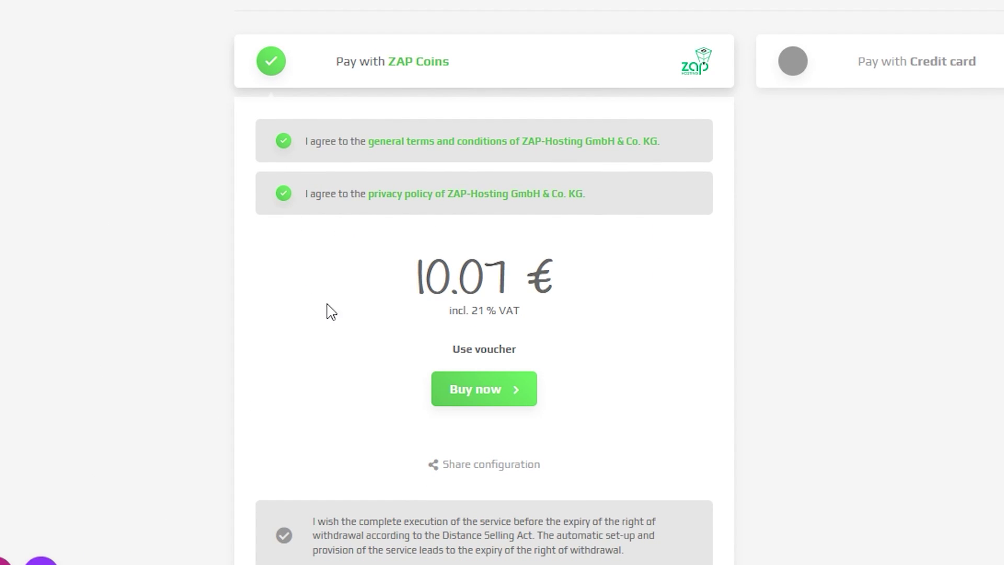
click(485, 355)
text(SATISFACTORY-VPS)
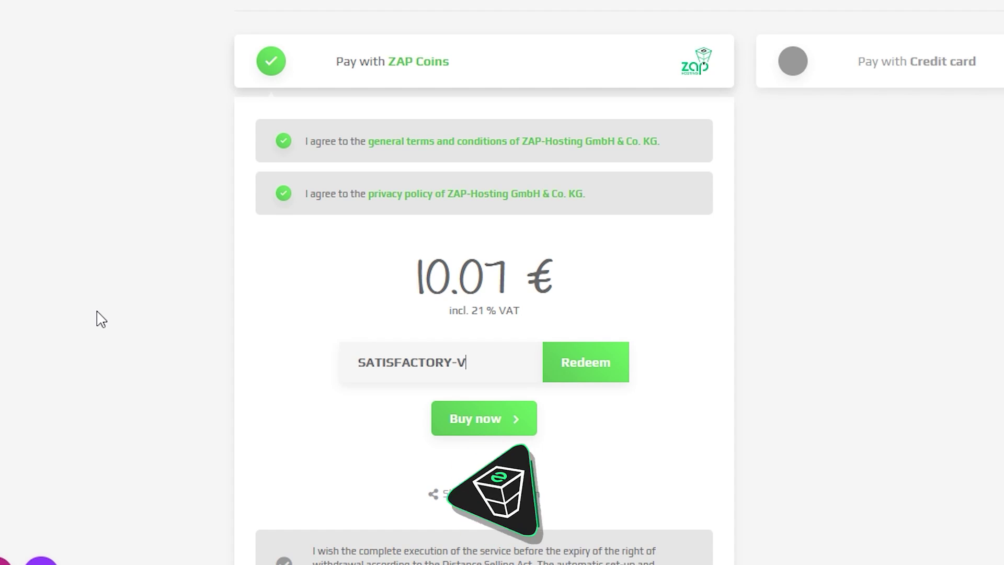
click(597, 361)
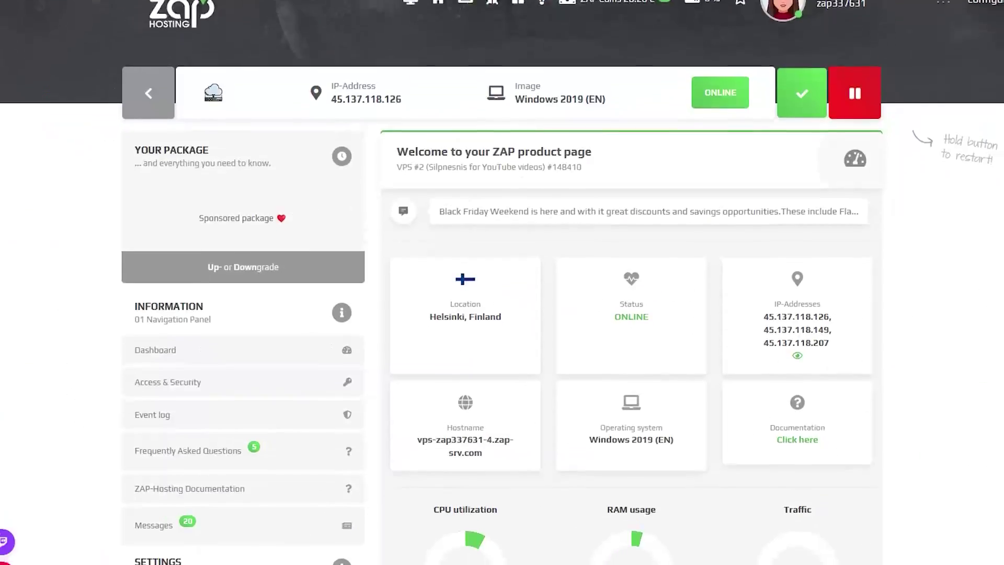
Step: Enter a new administrator password on the VPS Settings page
scroll(502, 313, down, 6)
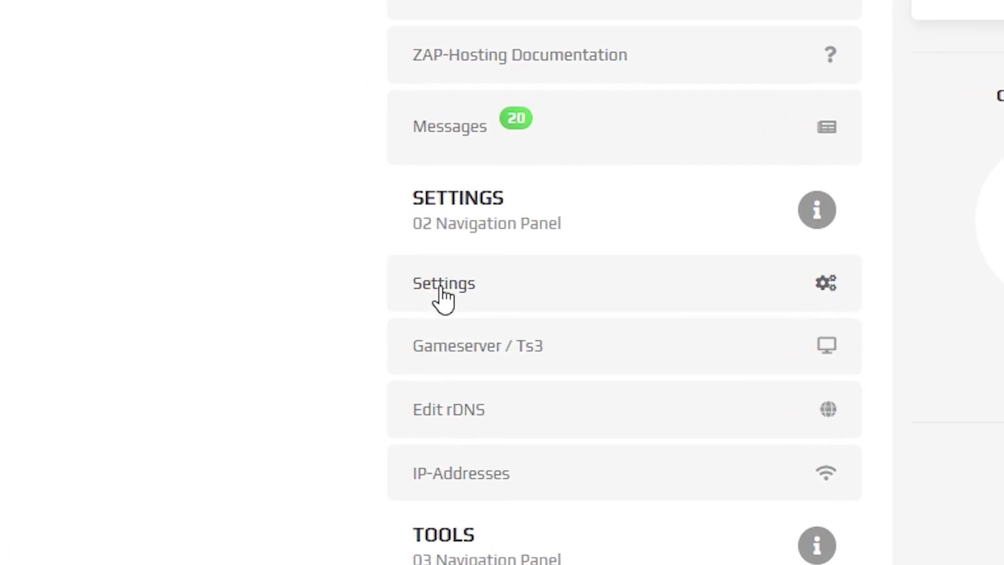
click(151, 310)
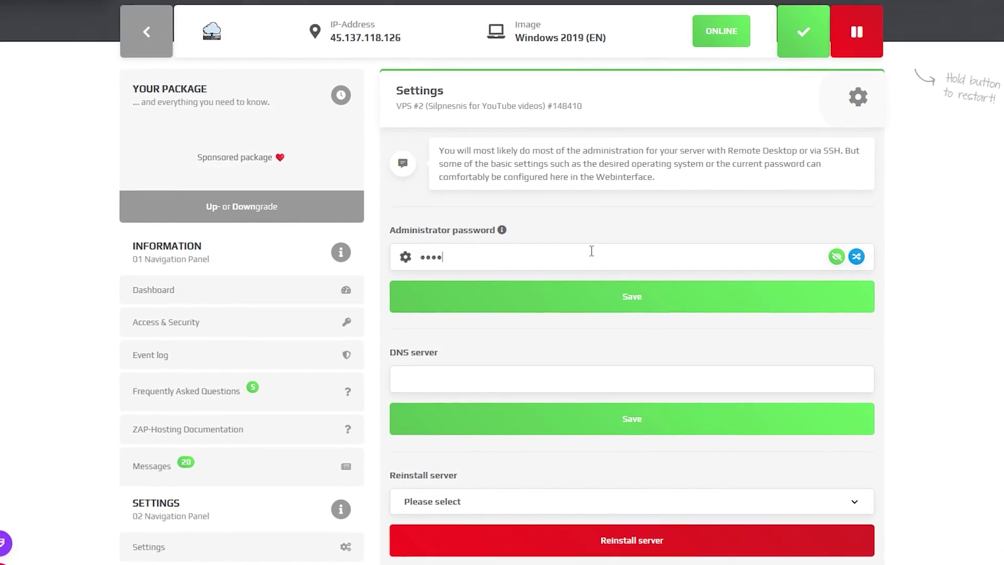
text(•••••••)
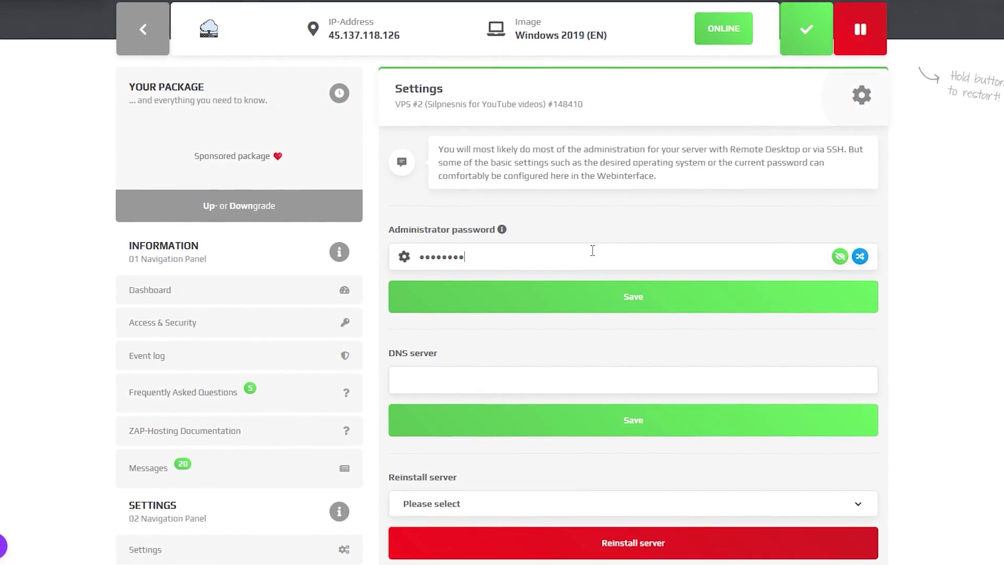
text(••)
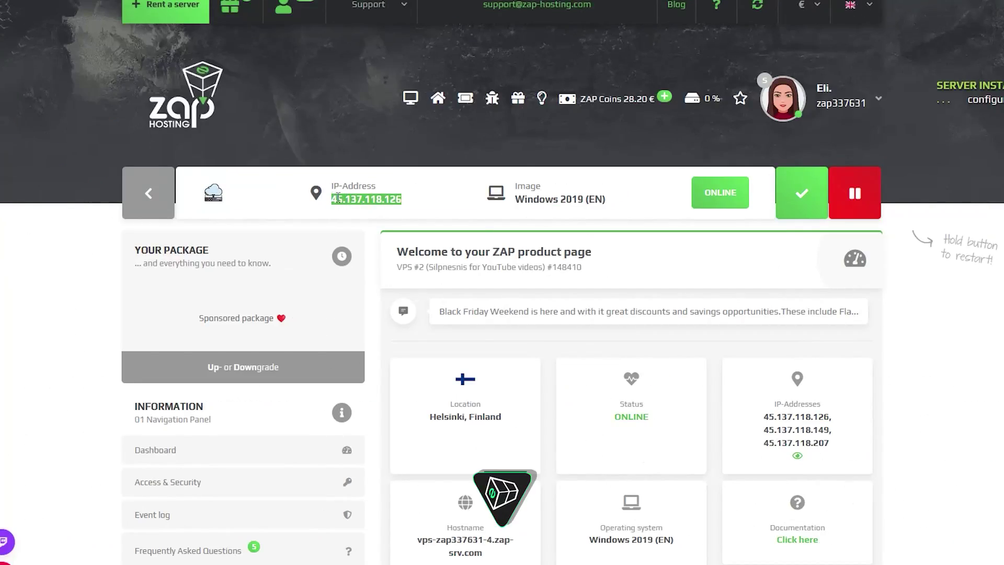
Step: Connect Remote Desktop to 45.137.118.126 with user name Administrator
right_click(338, 197)
click(356, 208)
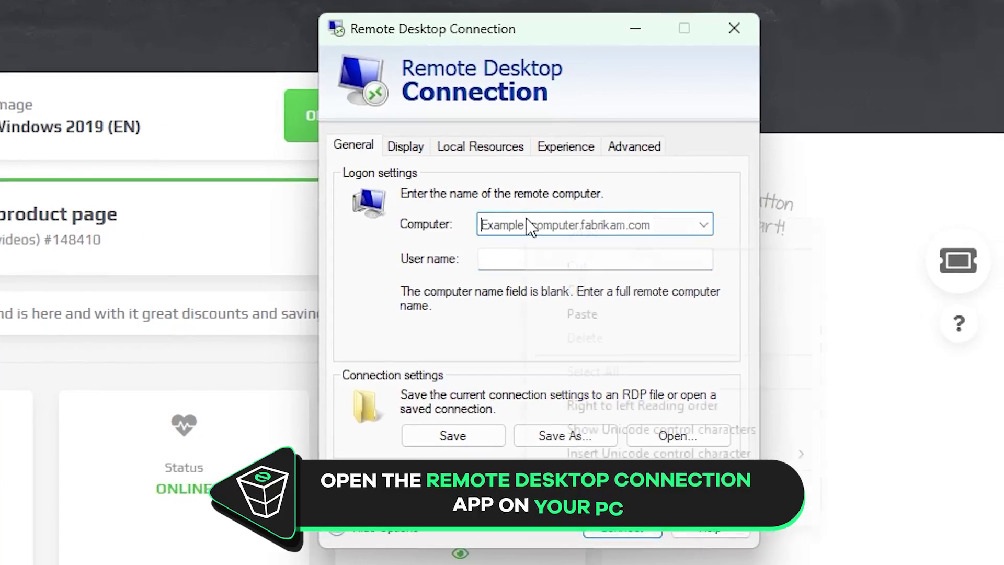
right_click(526, 225)
click(580, 313)
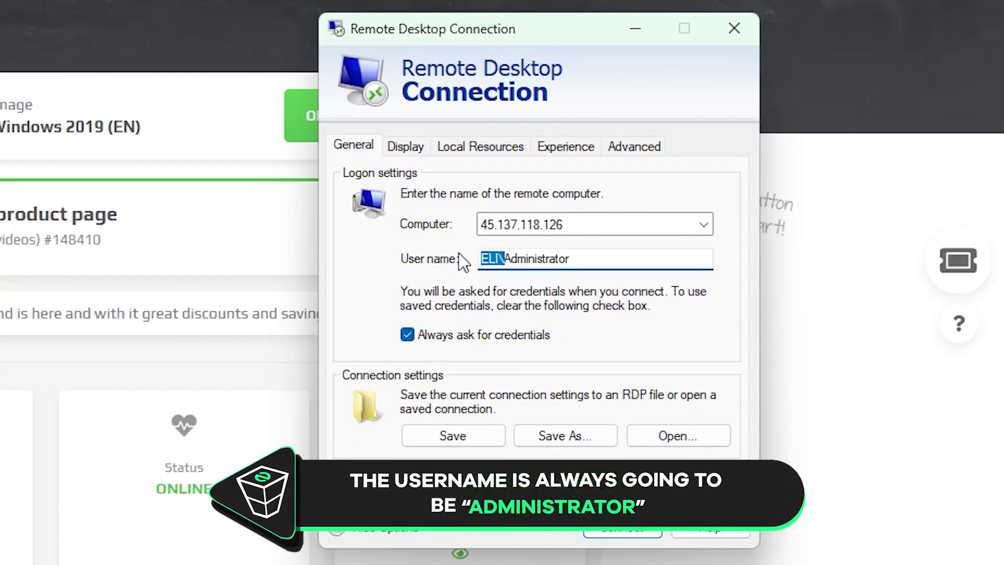
key(BackSpace)
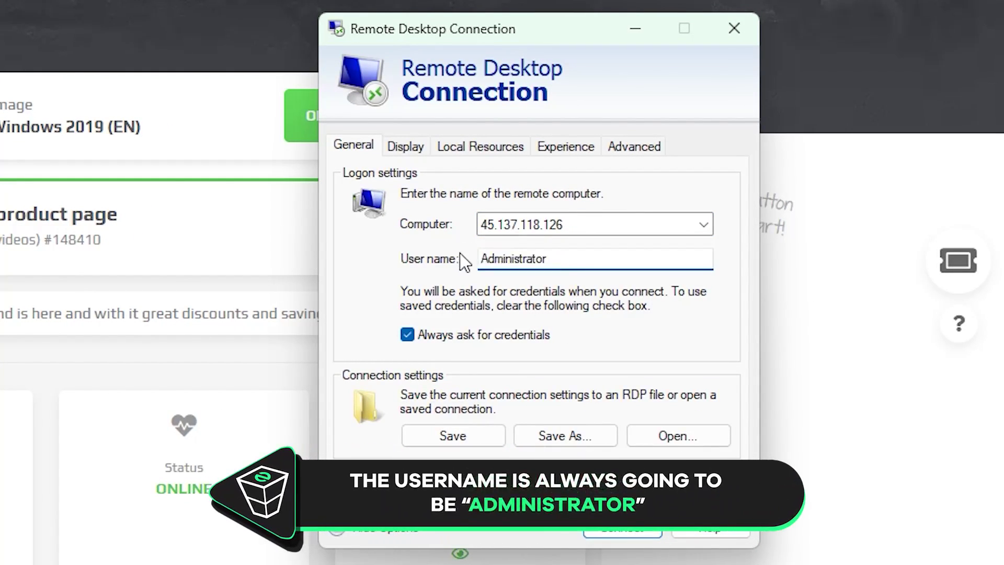
click(623, 529)
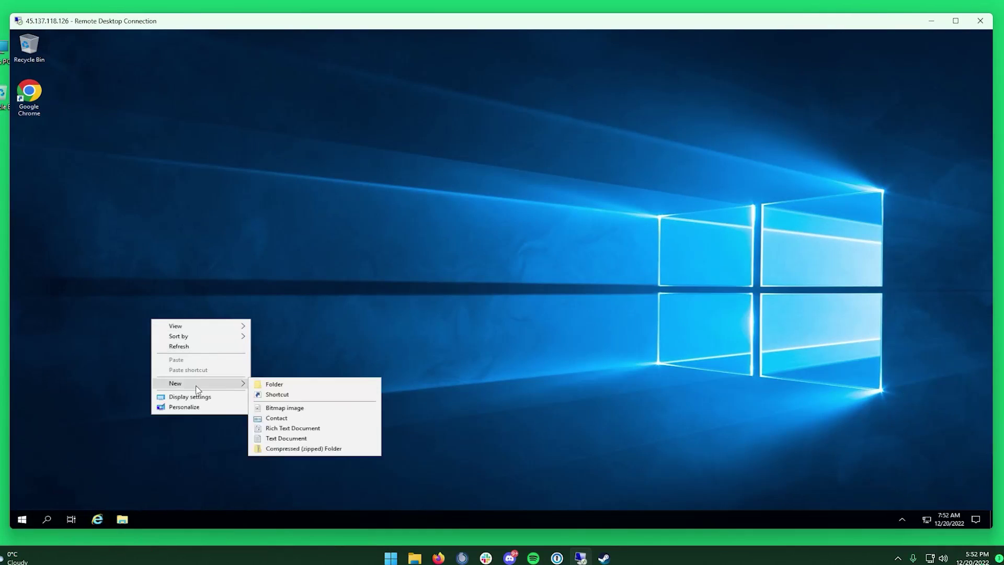
Step: Create a 'Satisfactory Server' desktop folder and download the SteamCMD Windows zip from the Valve wiki
click(295, 384)
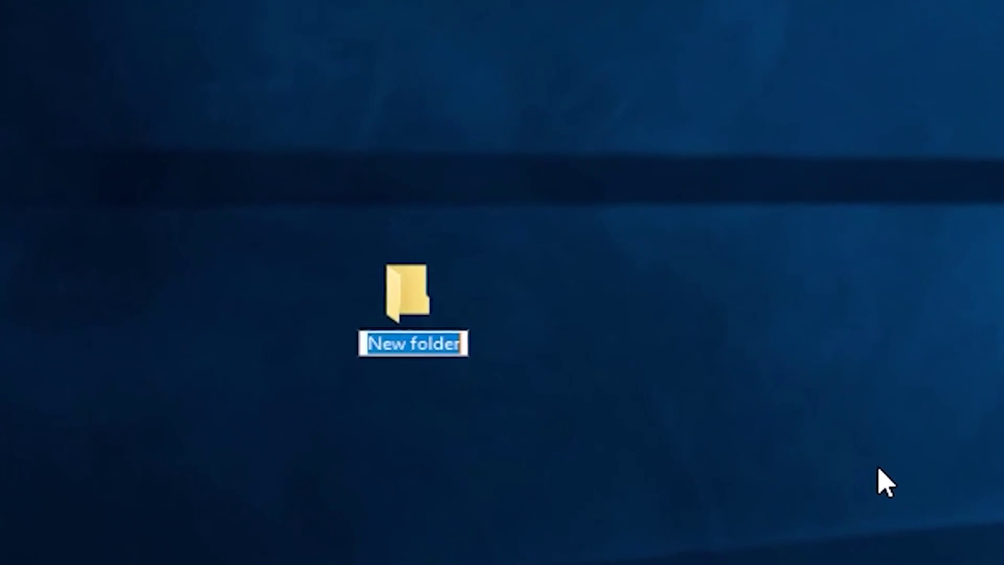
text(Satisfacro)
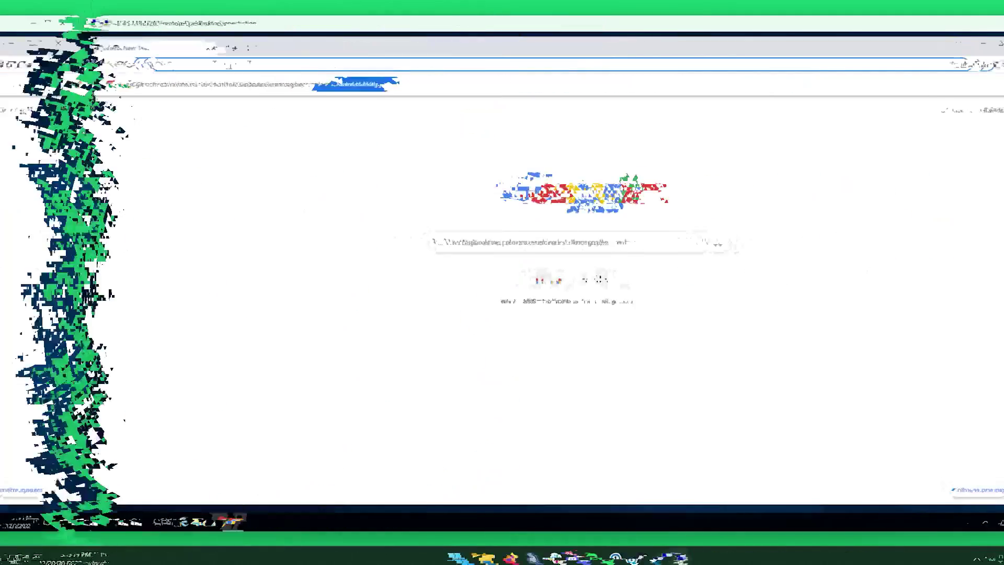
right_click(140, 64)
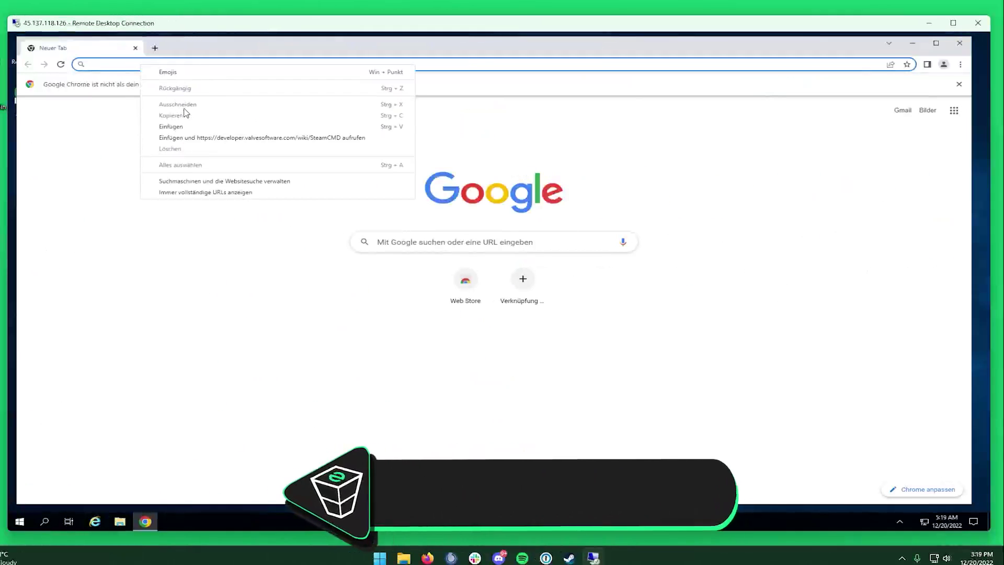
click(172, 126)
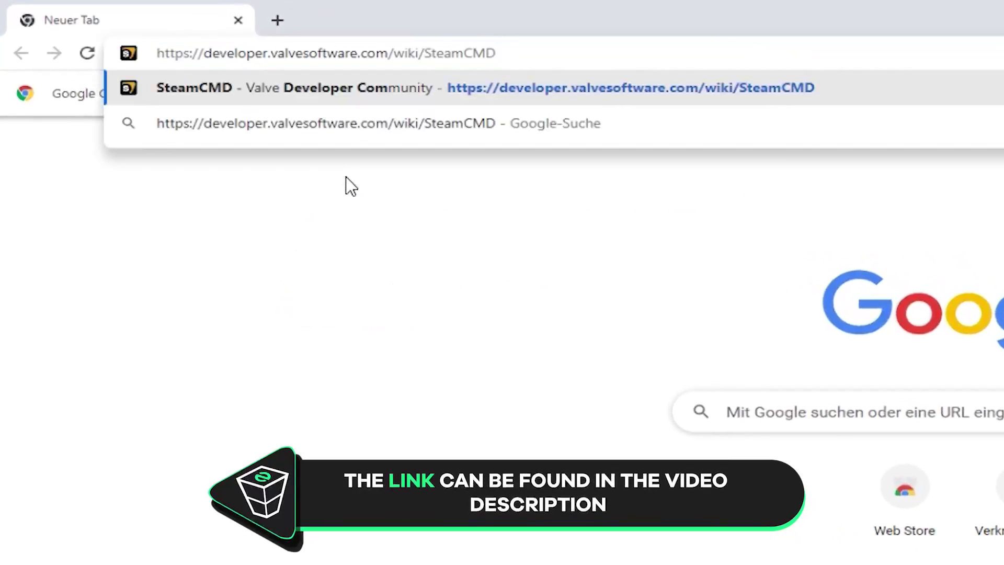
click(417, 87)
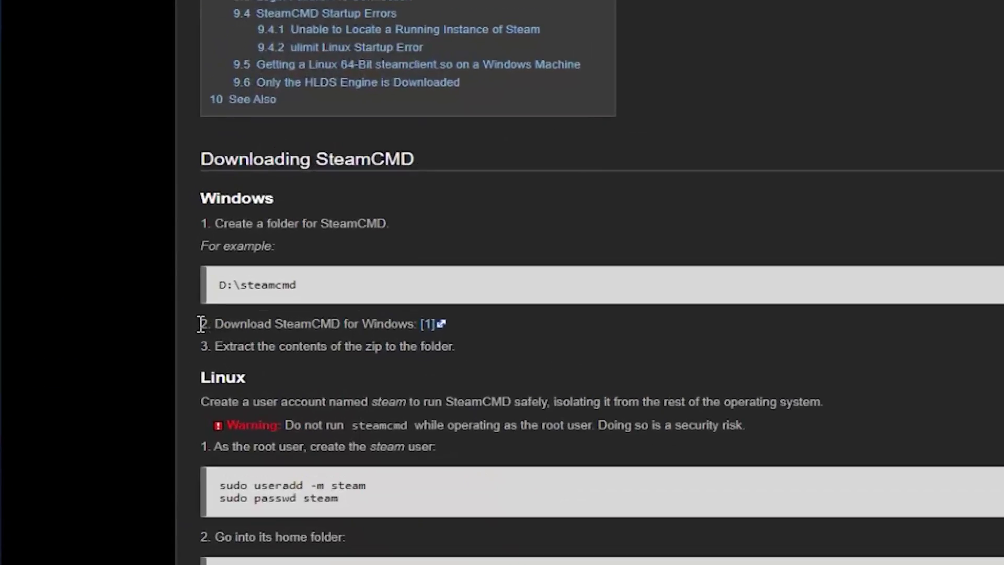
drag(201, 324, 400, 324)
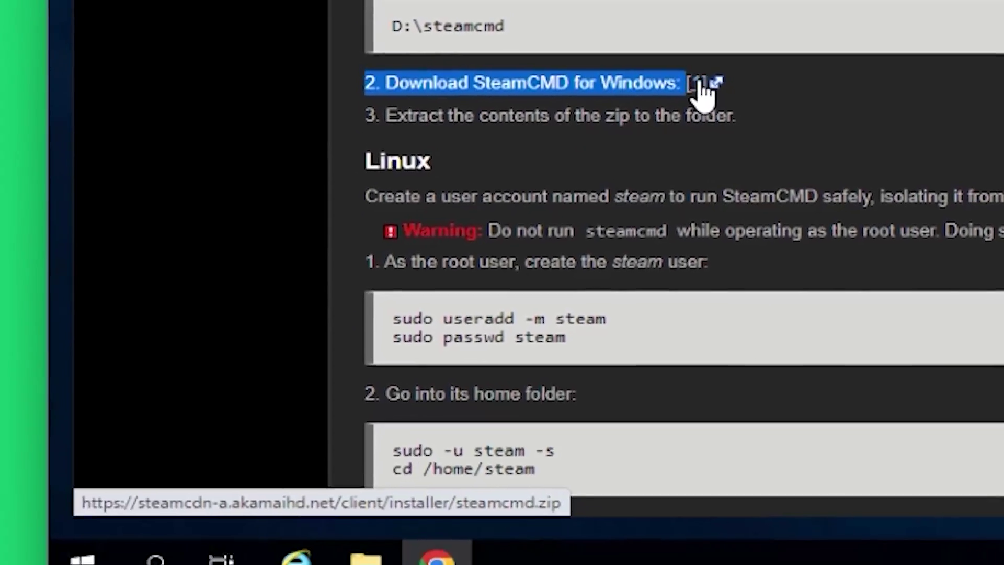
click(608, 299)
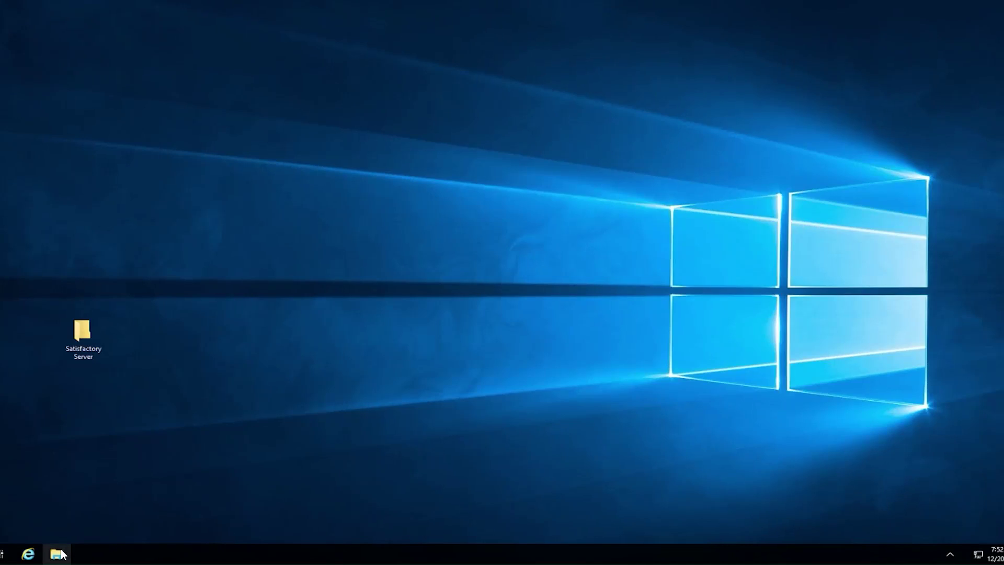
Step: Copy steamcmd from steamcmd.zip in Downloads into the Satisfactory Server folder and run it
key(super+e)
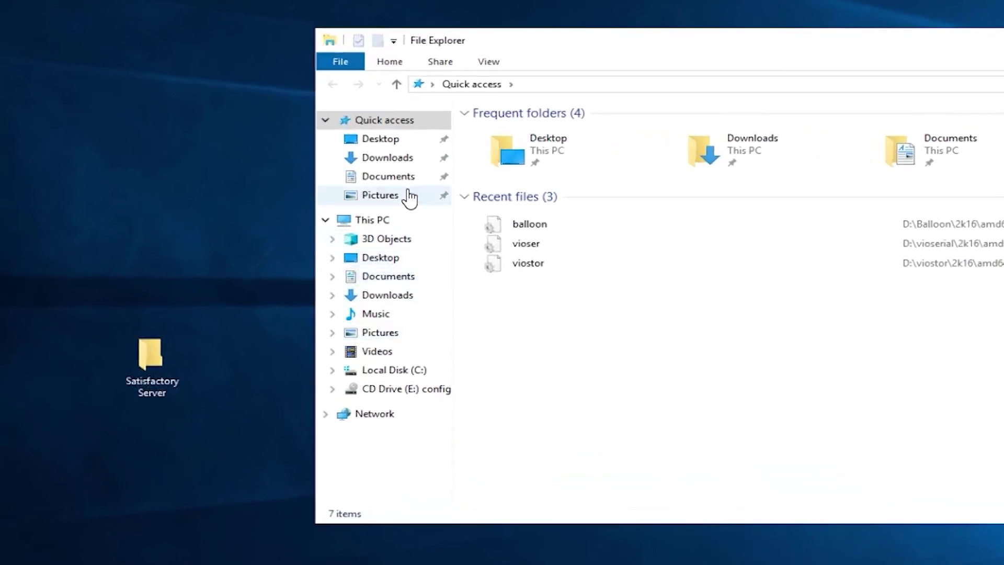
click(399, 162)
click(556, 139)
double_click(556, 139)
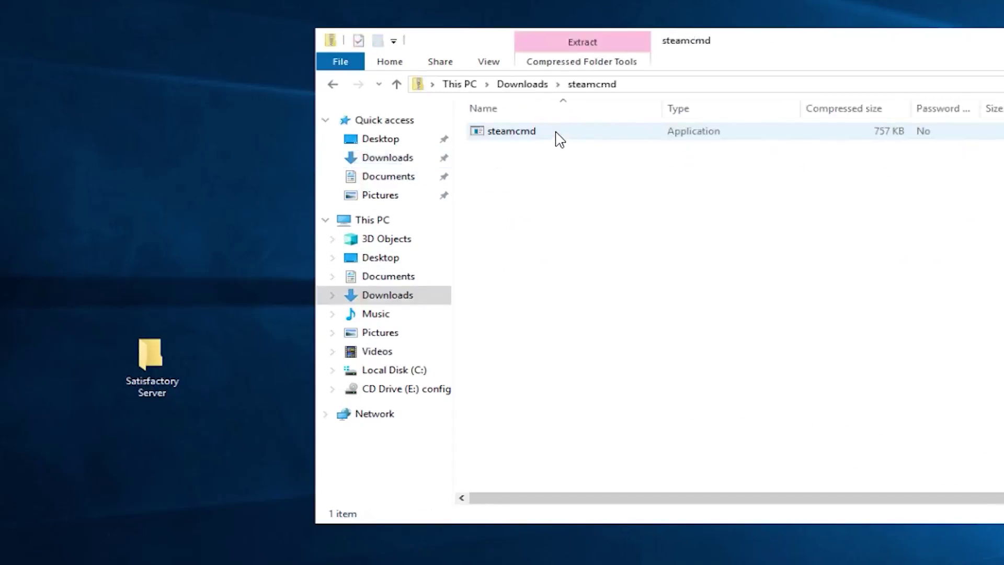
drag(500, 139, 156, 368)
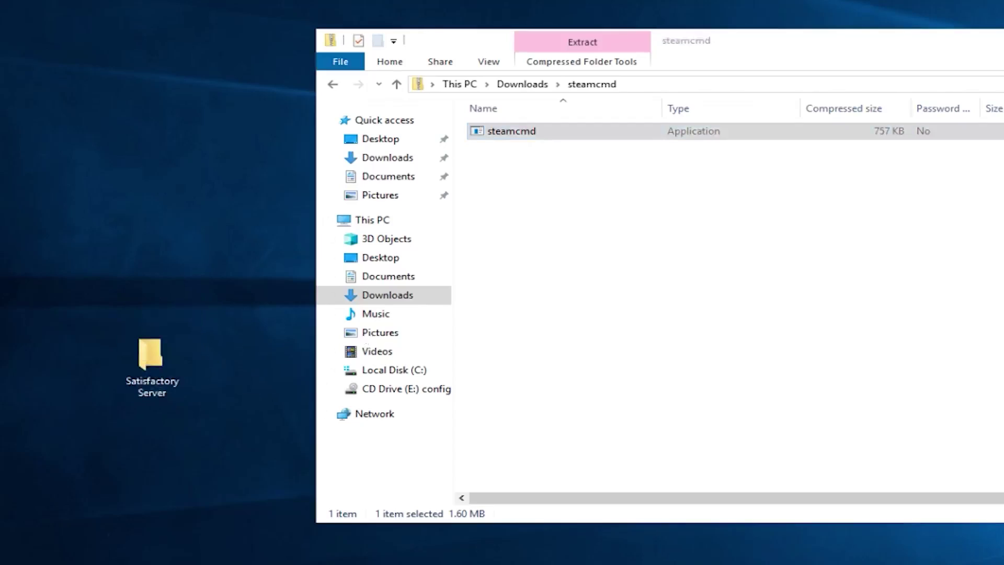
double_click(475, 184)
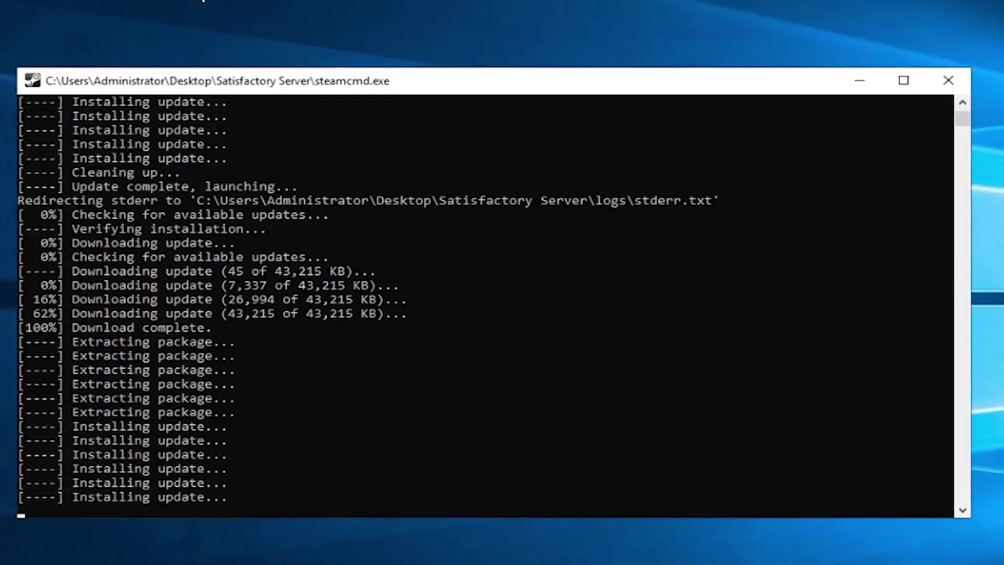
Step: Run 'login anonymous', then app_update 1690800 to install the dedicated server
text(login )
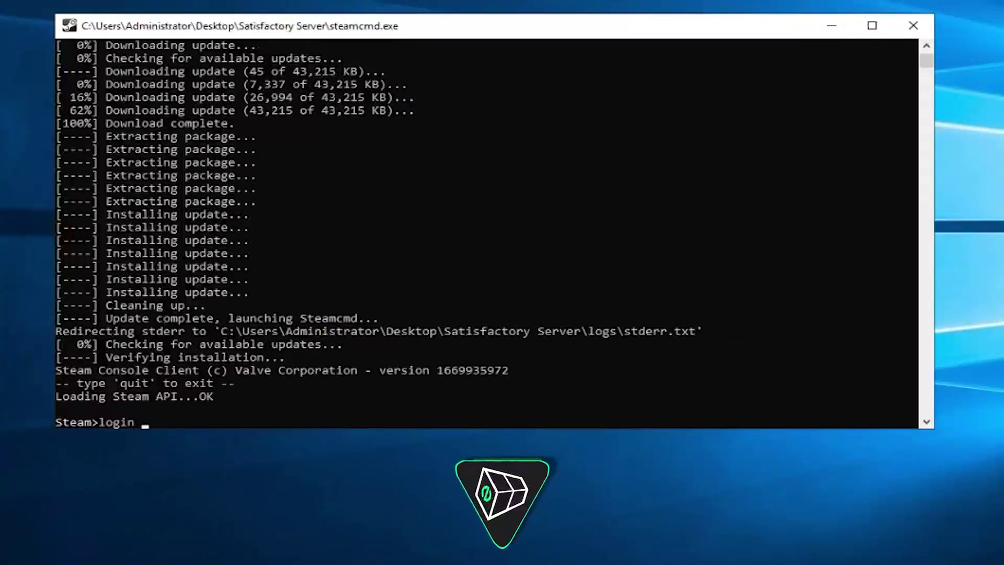
text(anonymous)
key(Return)
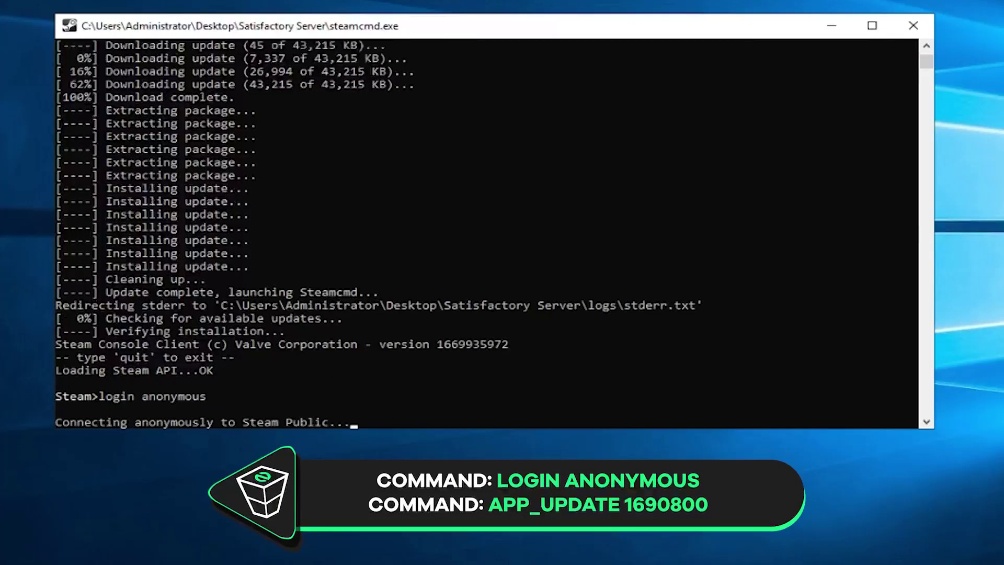
click(152, 423)
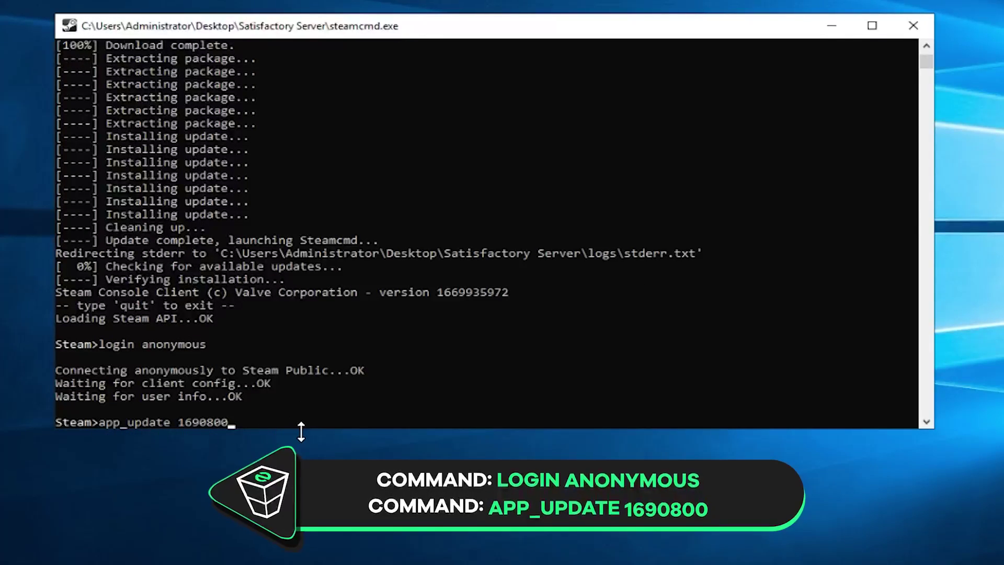
key(Return)
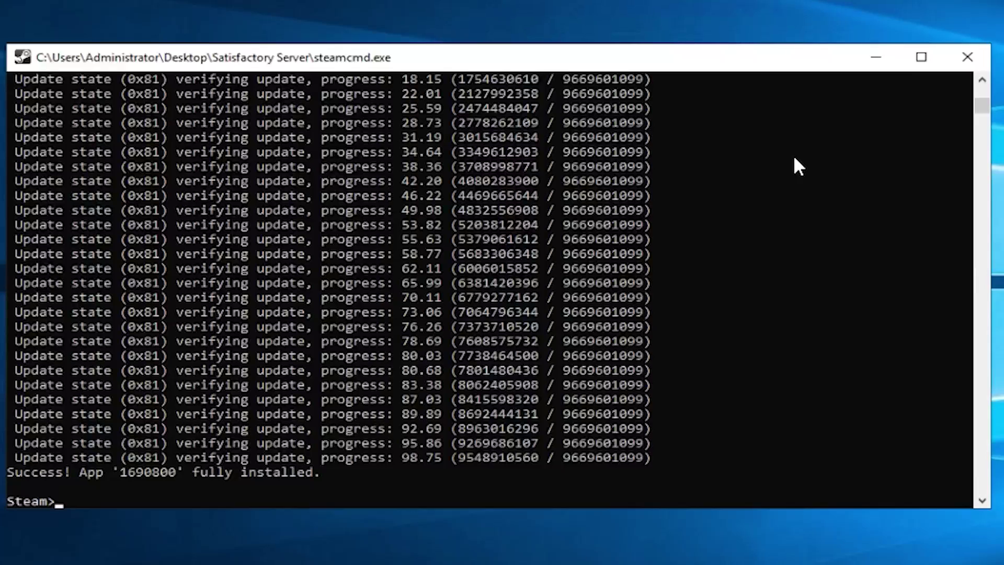
Step: Quit SteamCMD, open steamapps\common\SatisfactoryDedicatedServer and turn on file name extensions
key(ctrl+c)
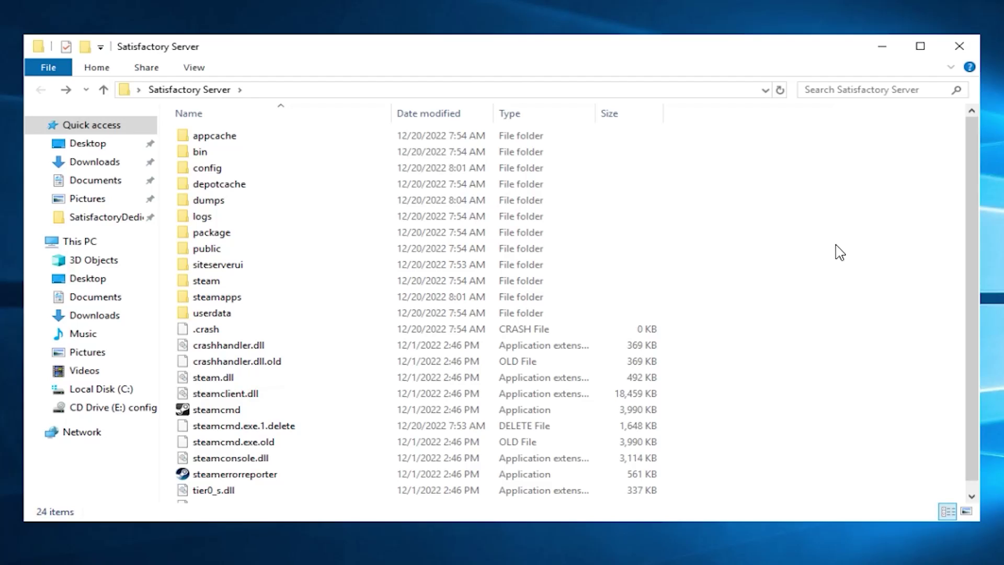
double_click(215, 296)
double_click(247, 142)
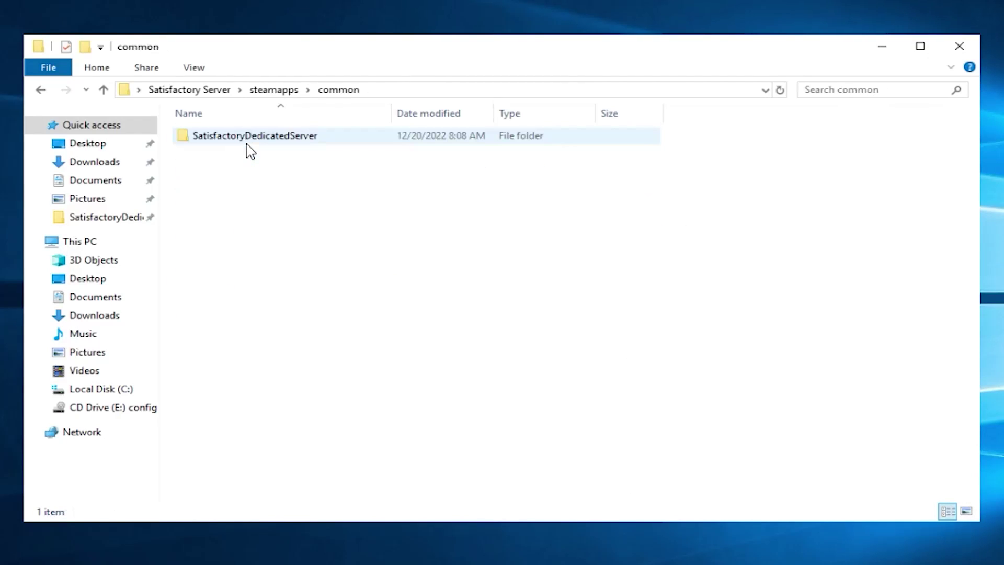
double_click(274, 138)
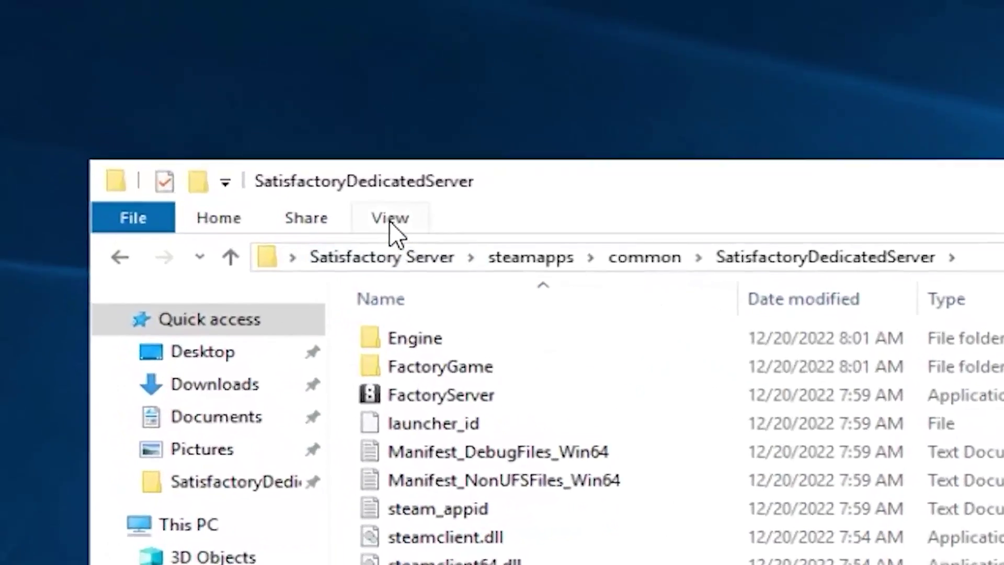
click(193, 68)
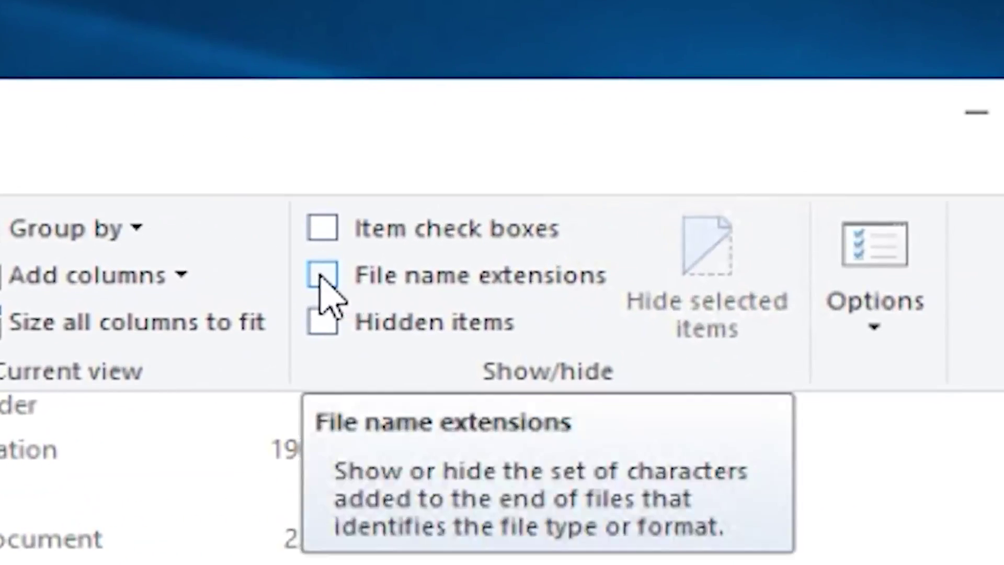
click(325, 273)
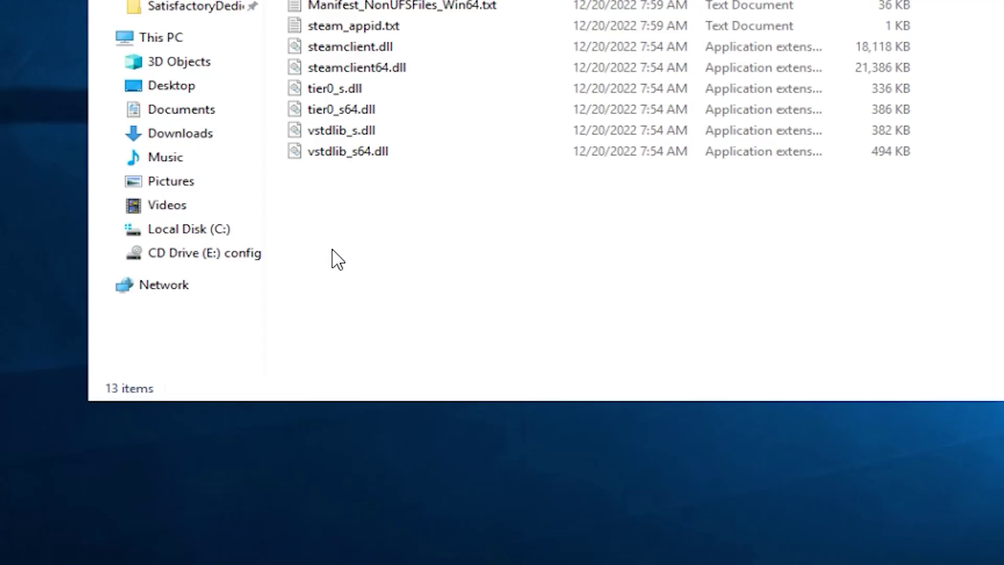
Step: Create a new text document and rename it server-start.bat, accepting the extension change
right_click(332, 250)
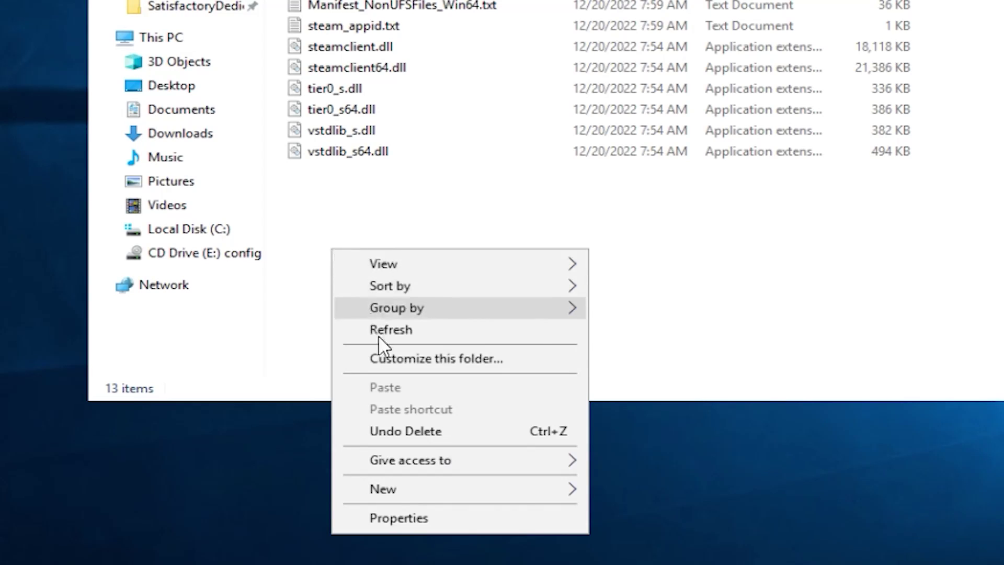
mouse_move(444, 488)
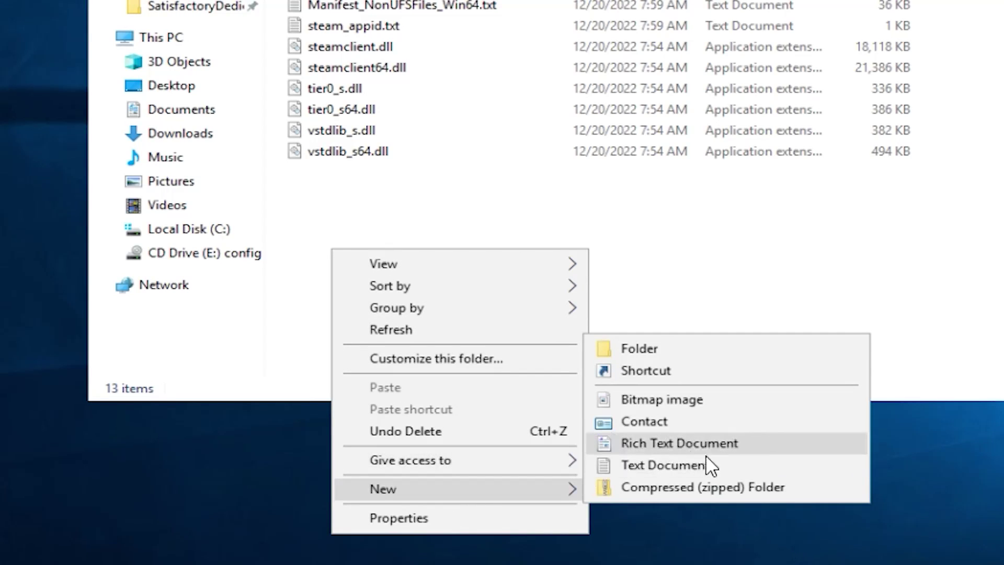
click(690, 464)
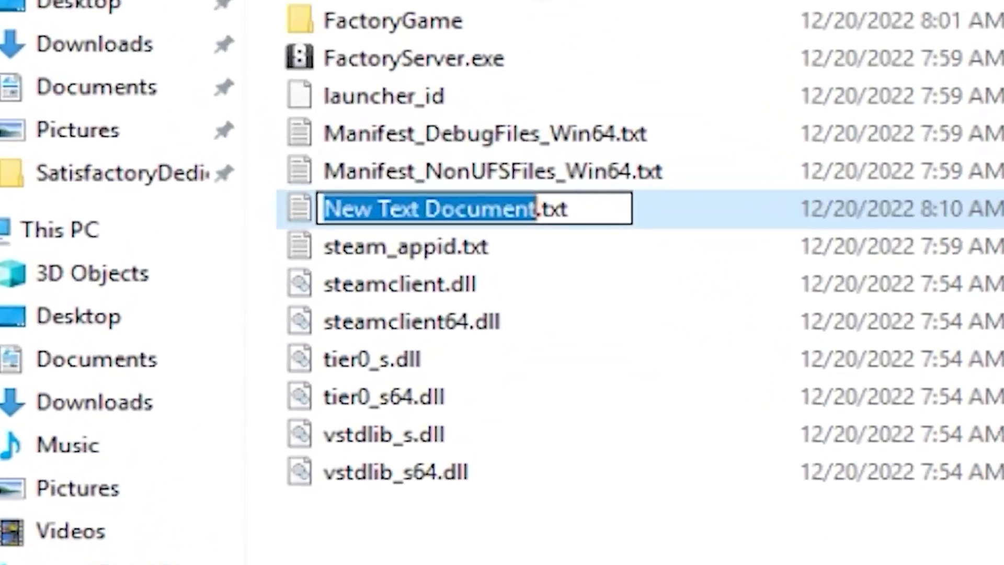
text(server-start)
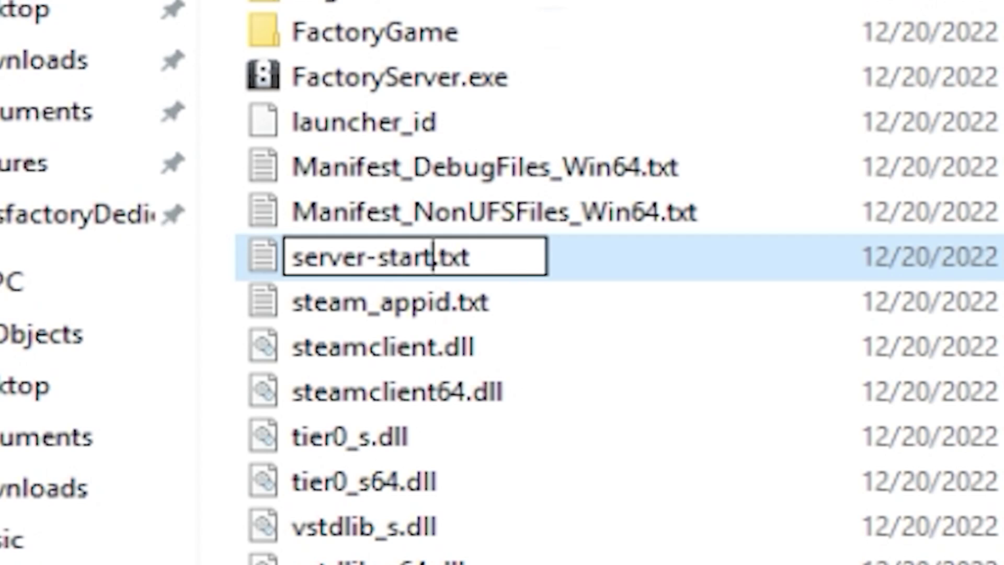
click(517, 255)
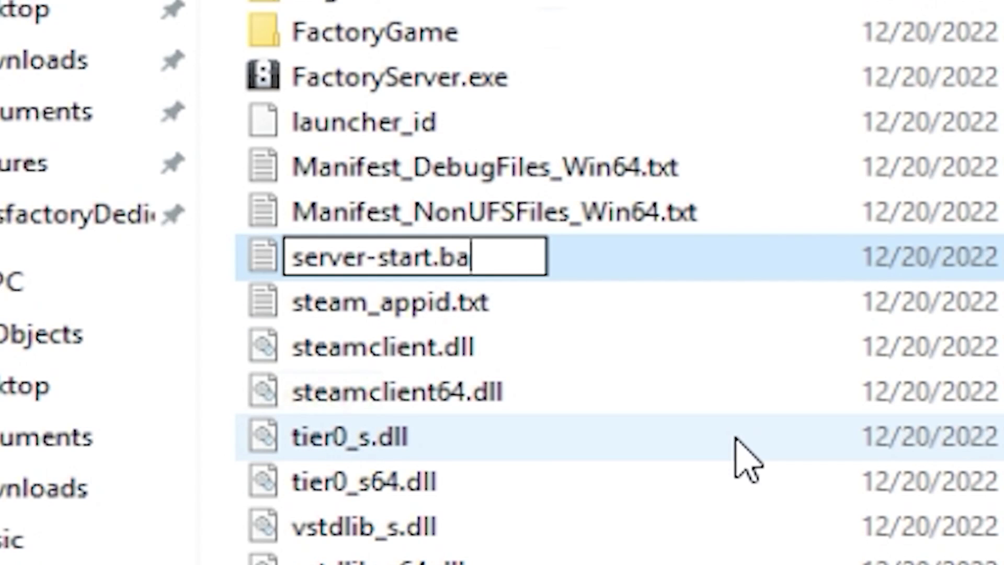
text(bat)
key(Return)
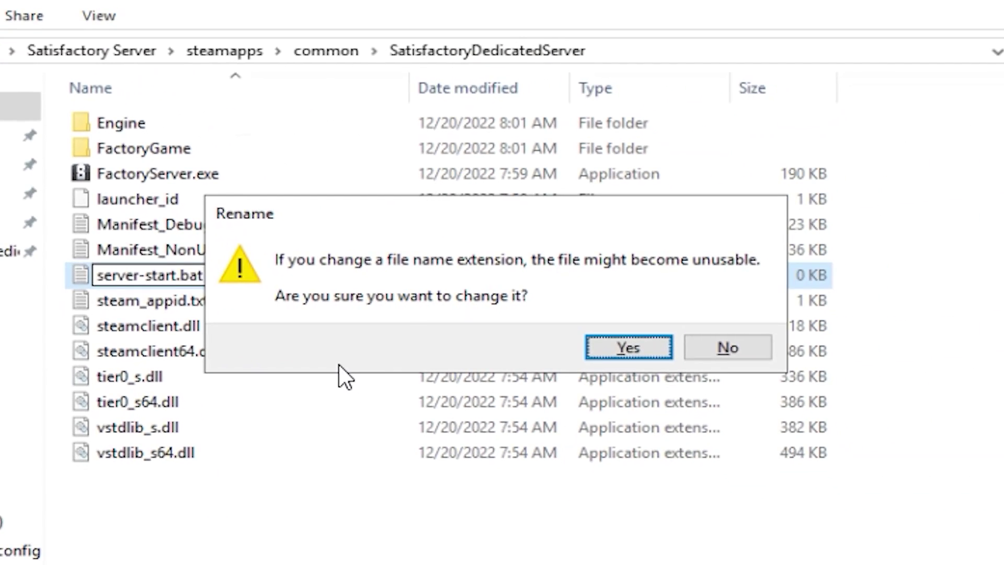
click(643, 345)
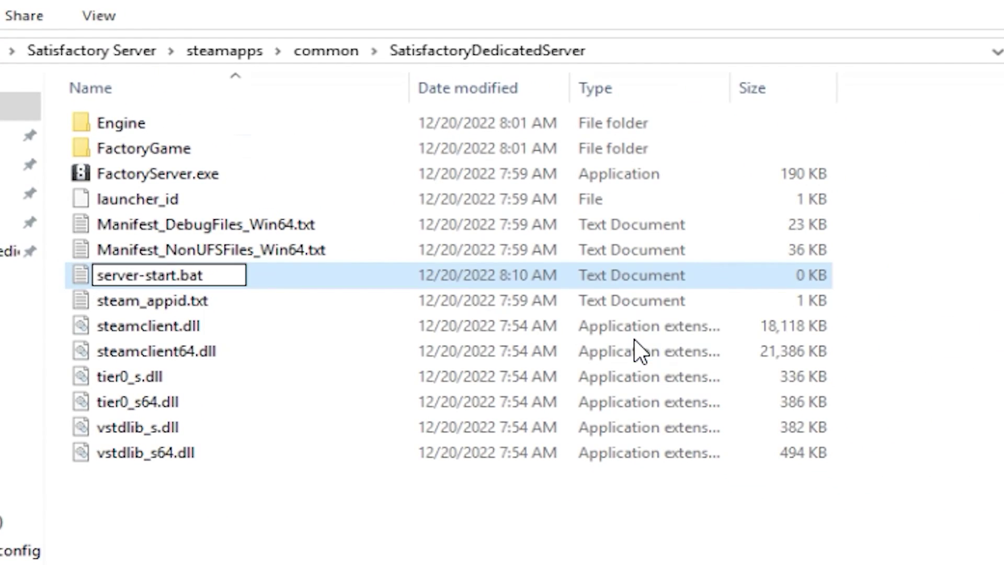
Step: Save 'FactoryServer.exe -log -unattended' into server-start.bat via Notepad++, then run it
right_click(161, 276)
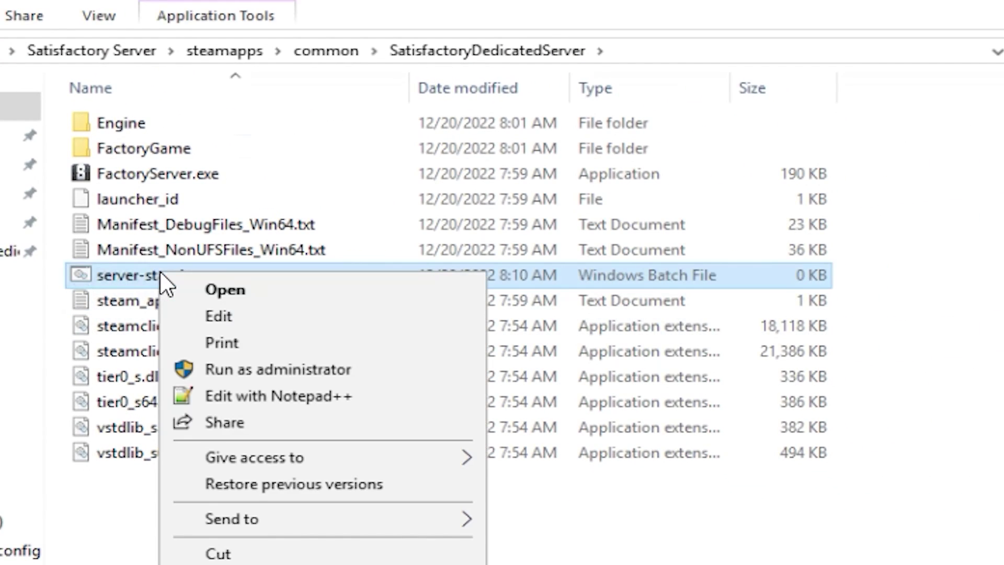
click(272, 397)
key(ctrl+v)
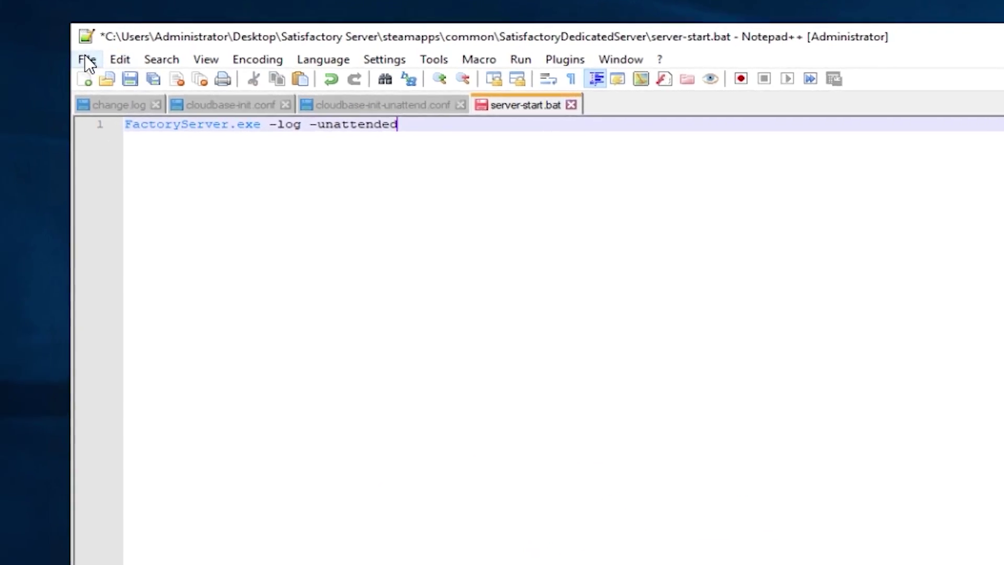
click(40, 60)
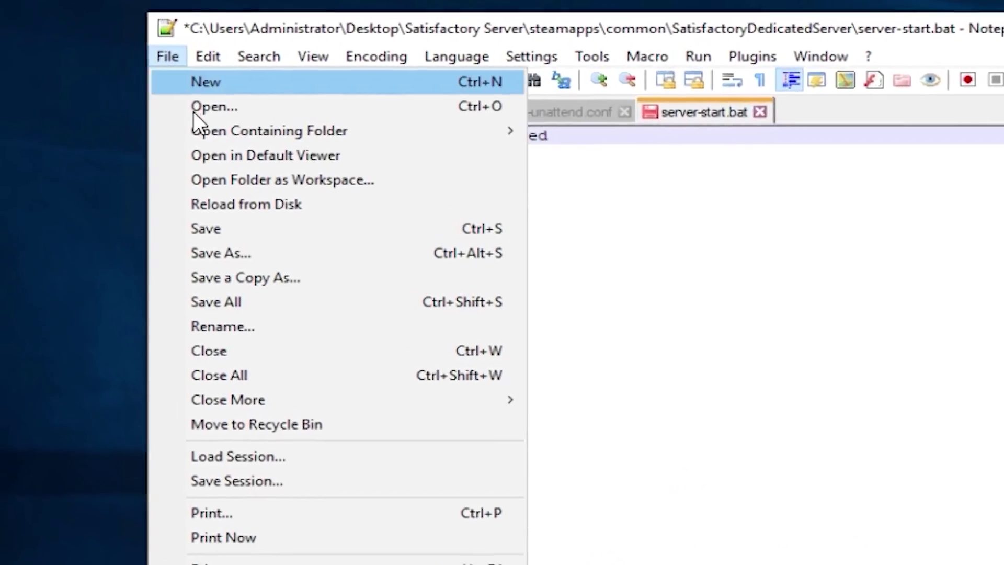
click(92, 192)
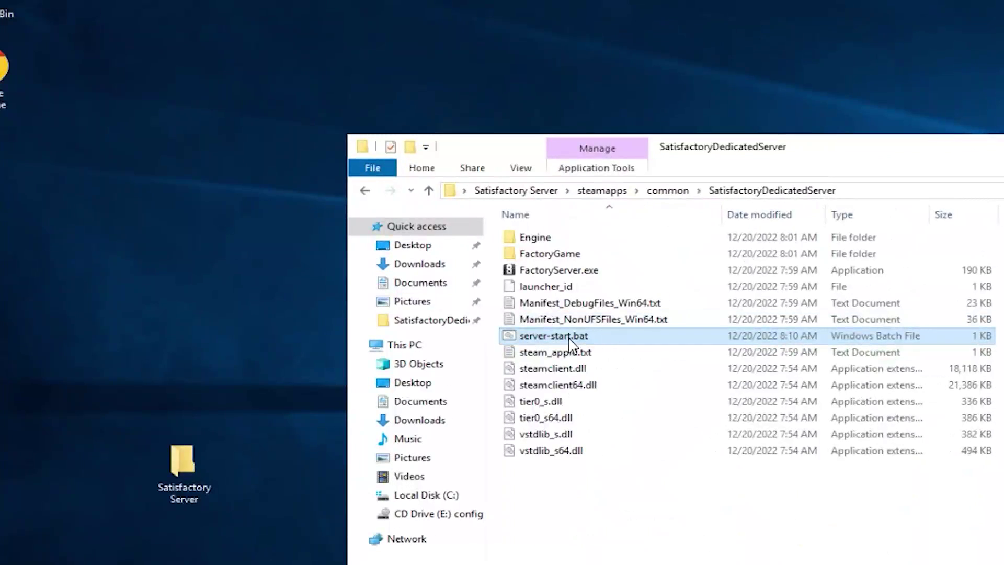
double_click(543, 337)
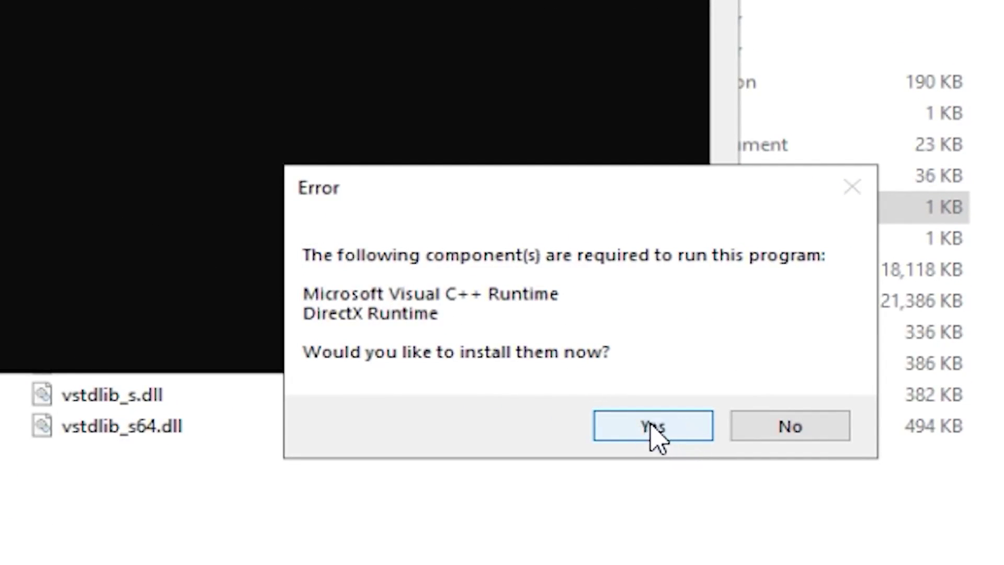
Step: Accept the license and install the UE4 Visual C++ and DirectX prerequisites, then close setup
click(654, 427)
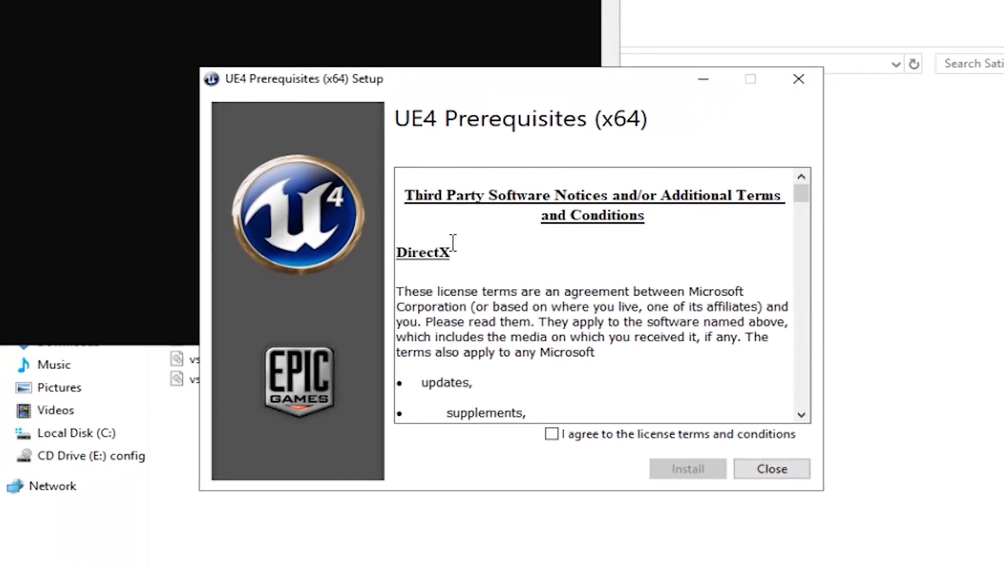
click(614, 435)
click(655, 465)
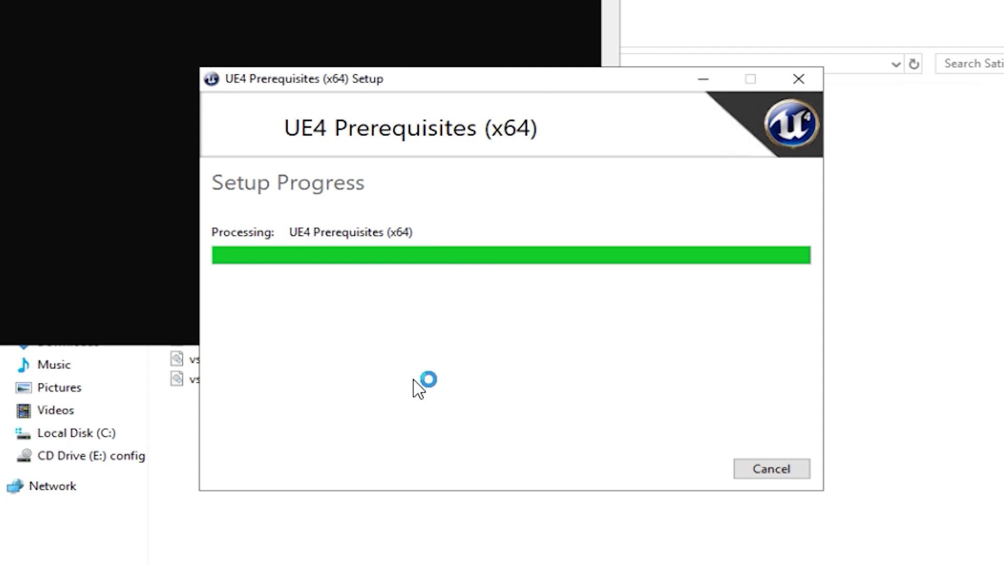
click(808, 484)
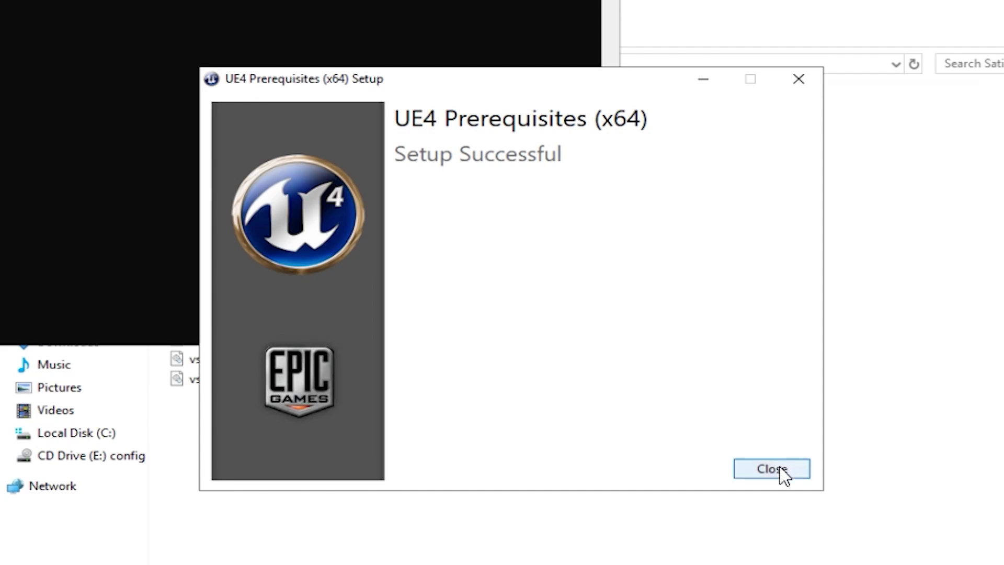
click(779, 472)
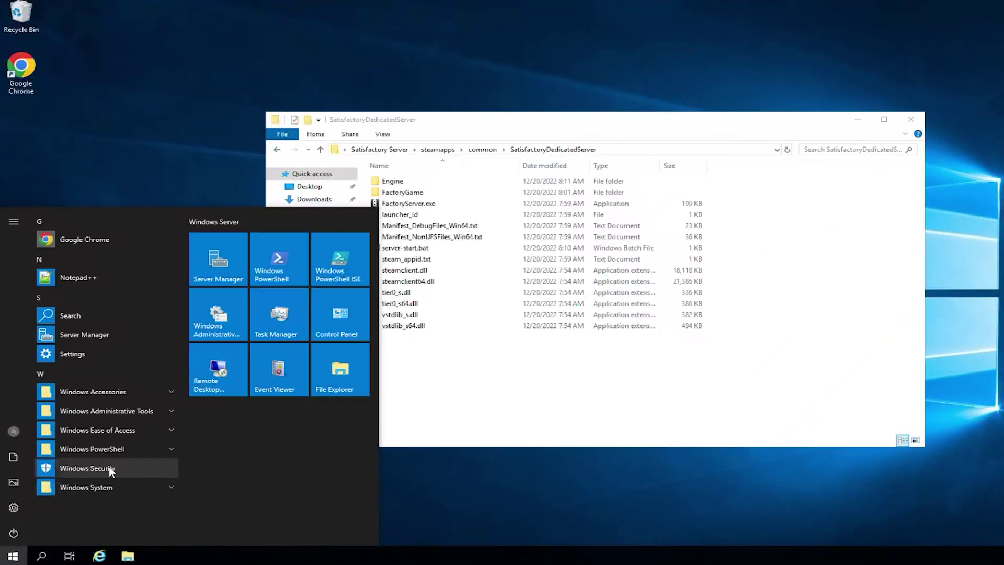
Step: Open Windows Defender Firewall with Advanced Security and start a new inbound rule
text(windo)
click(125, 262)
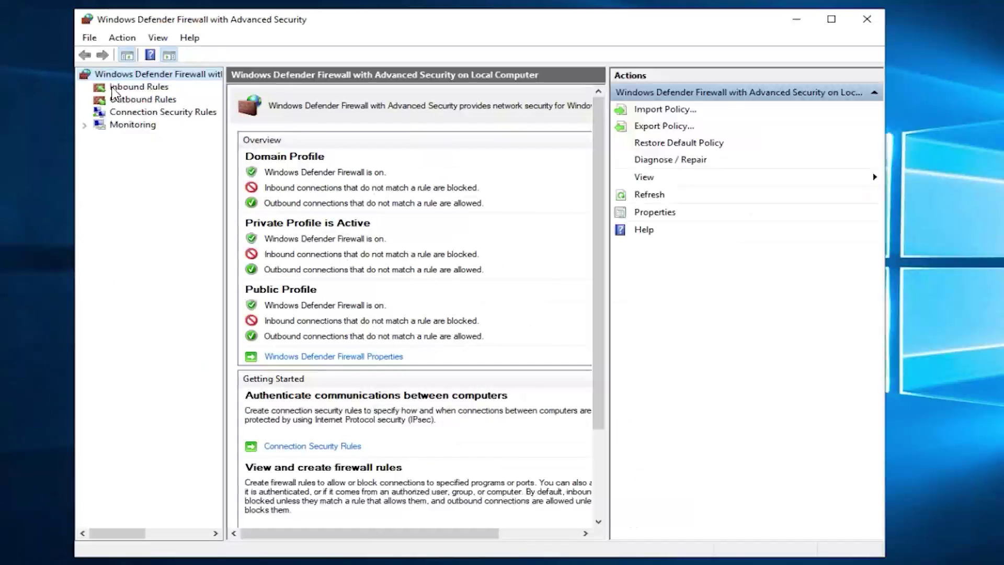
click(325, 153)
click(653, 109)
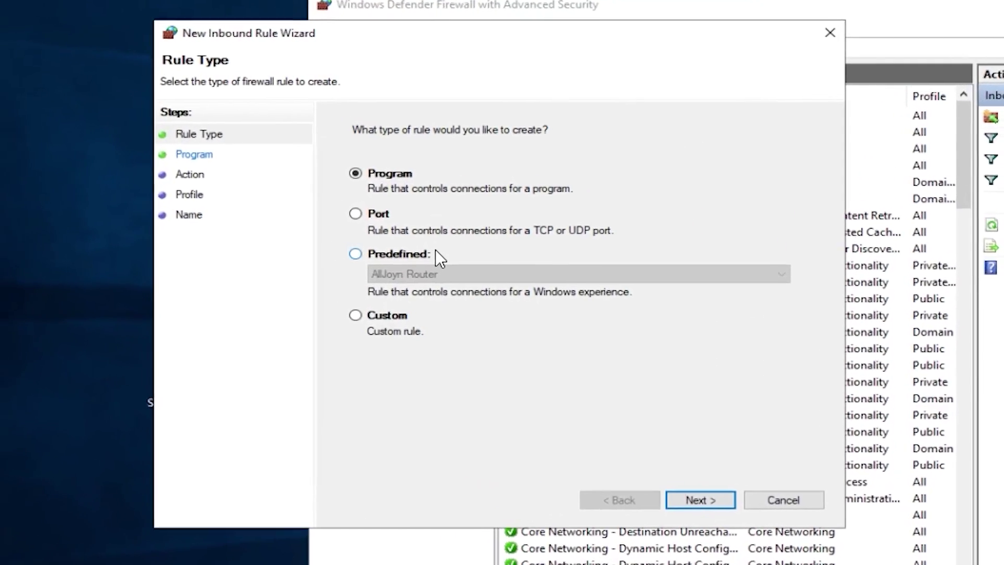
Step: Make it a port rule for UDP 15777, allowing the connection on all profiles
click(360, 214)
click(700, 502)
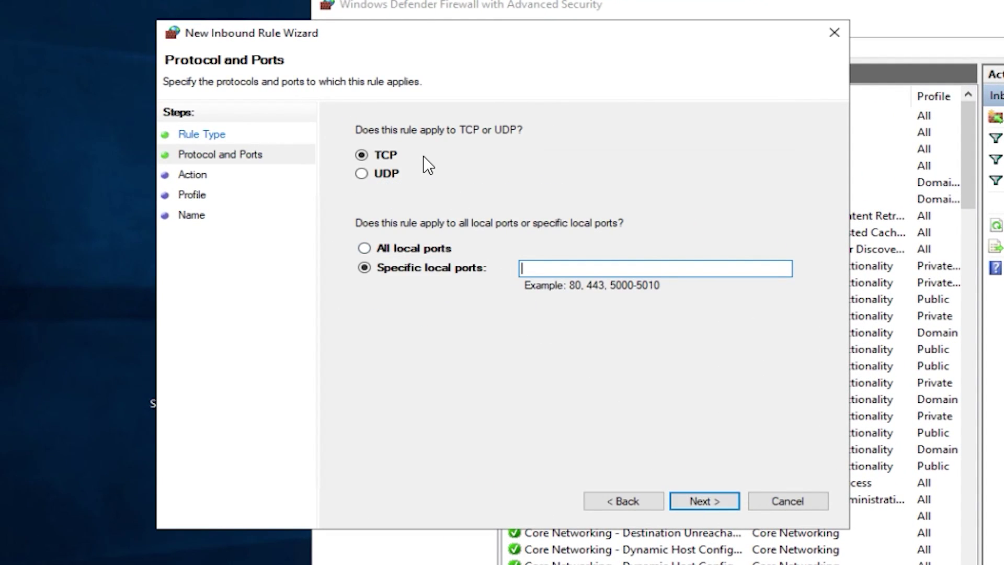
click(361, 174)
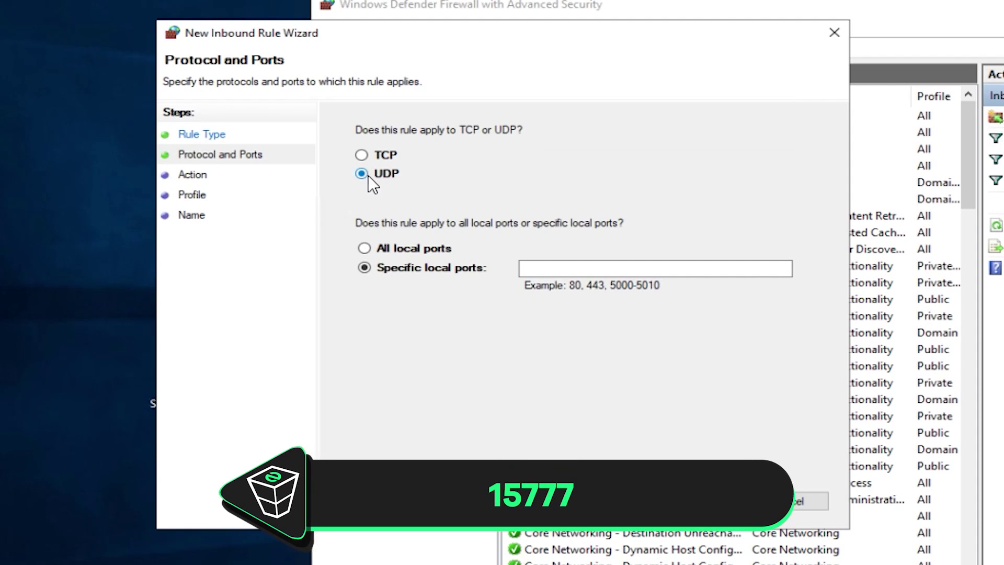
click(546, 270)
text(1)
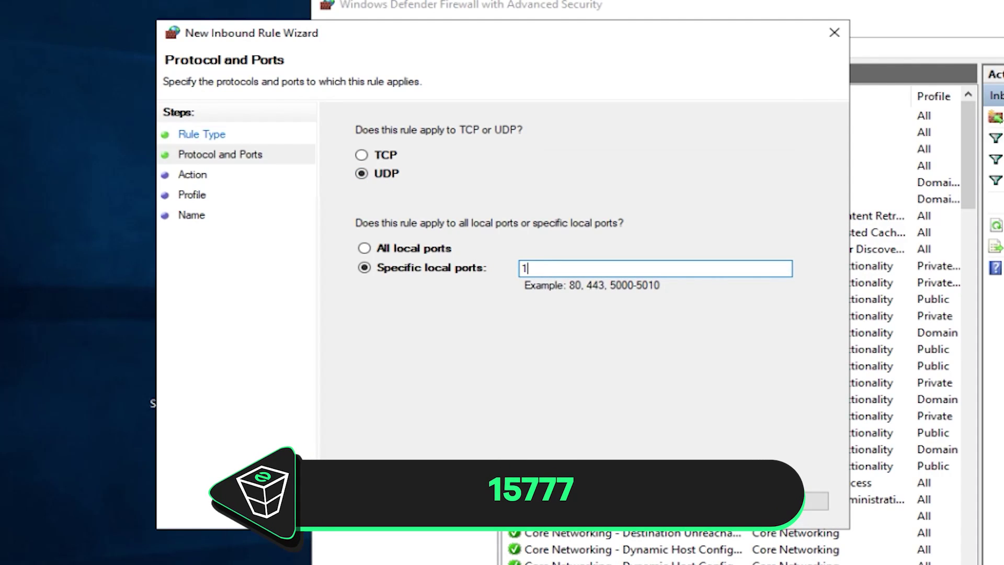
text(577)
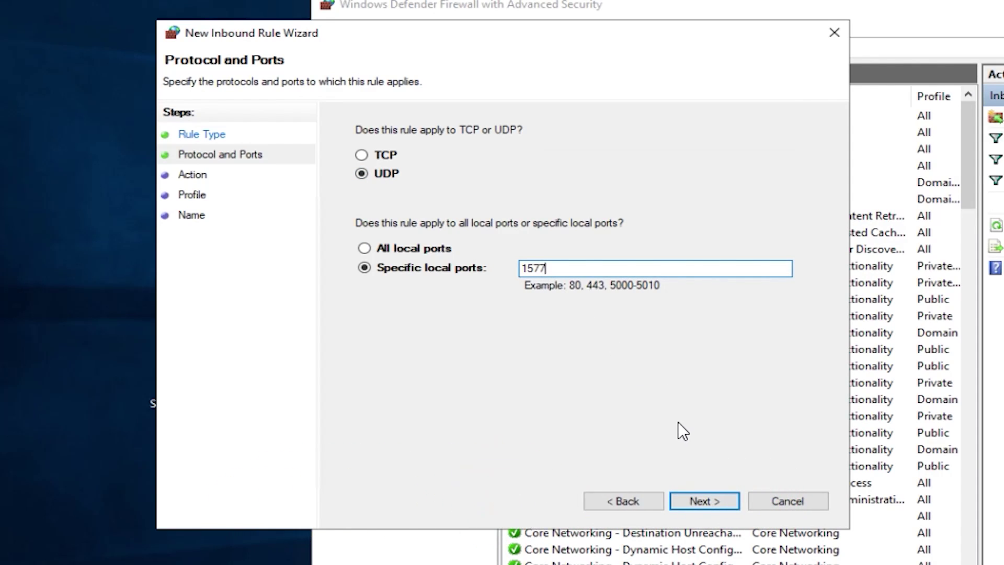
text(7)
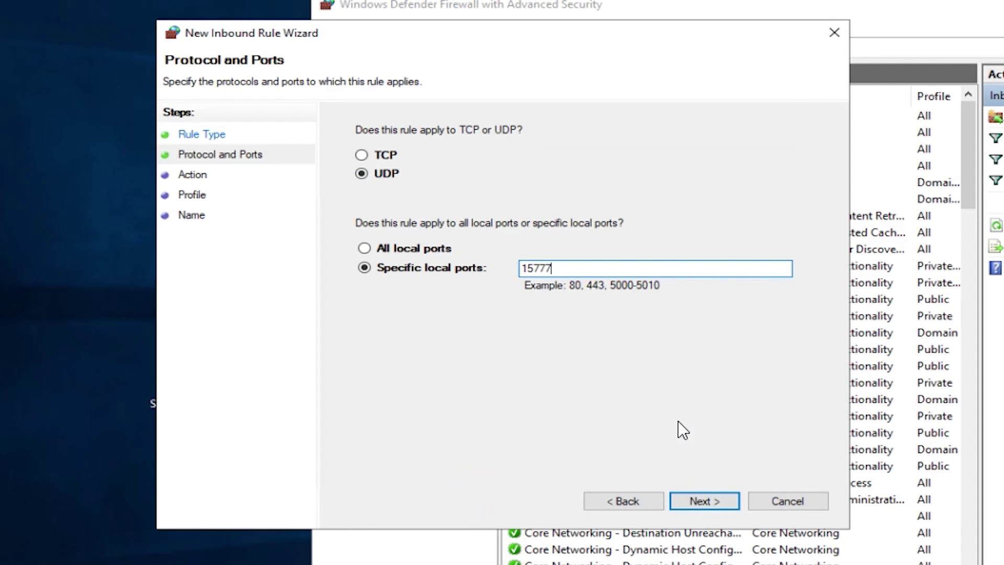
click(693, 501)
click(691, 499)
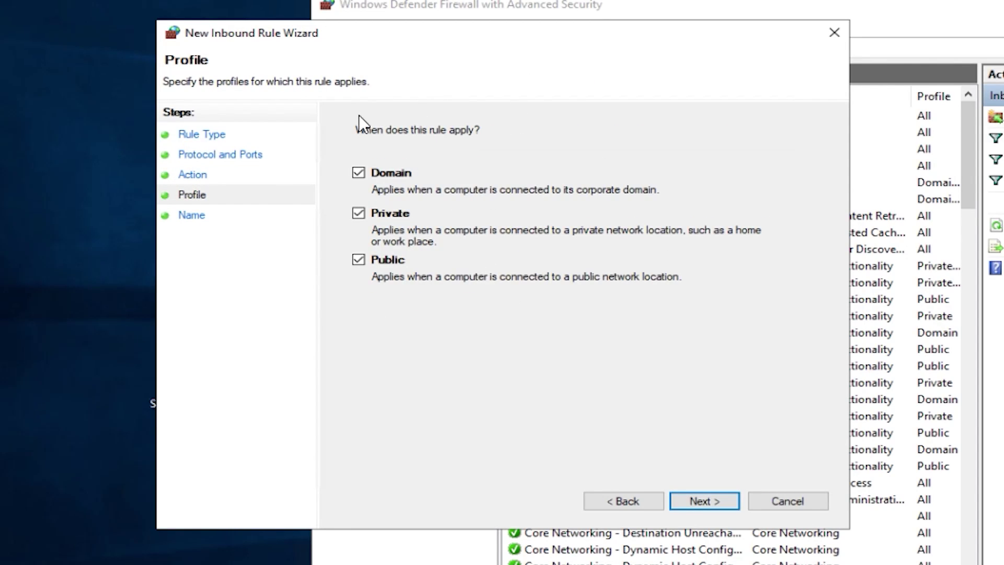
click(681, 500)
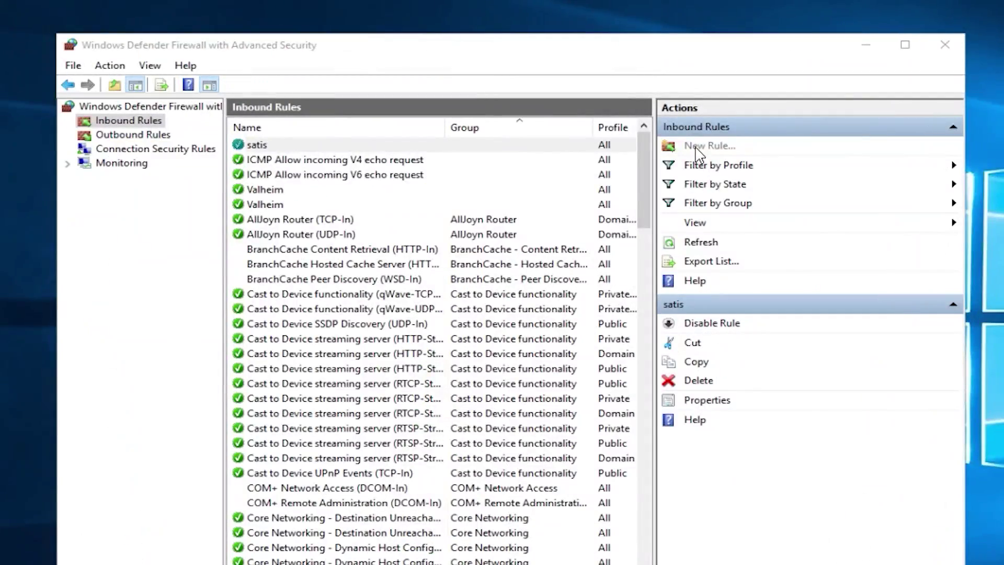
Step: Create an inbound rule allowing UDP port 15000 on all profiles, named satis
click(703, 146)
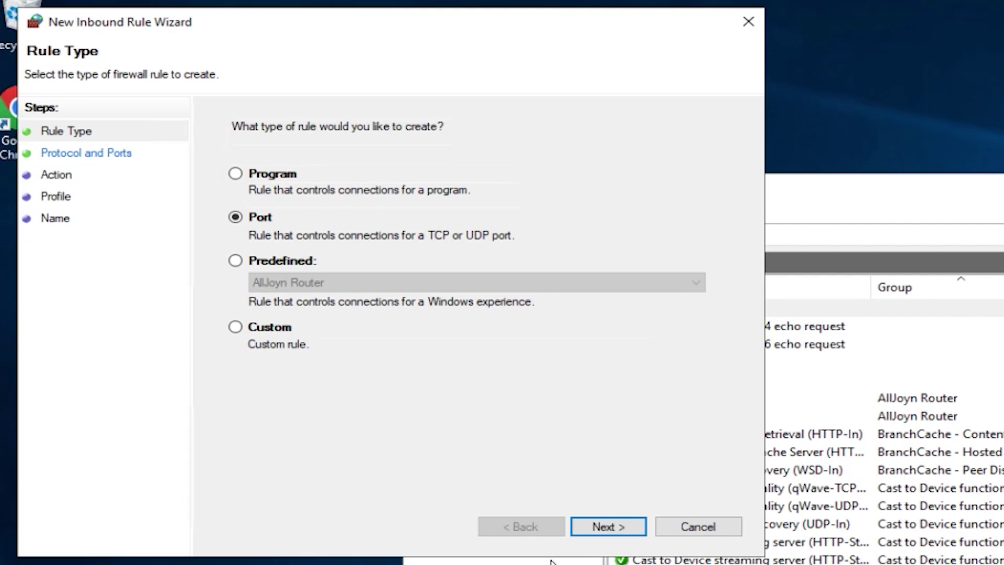
click(592, 526)
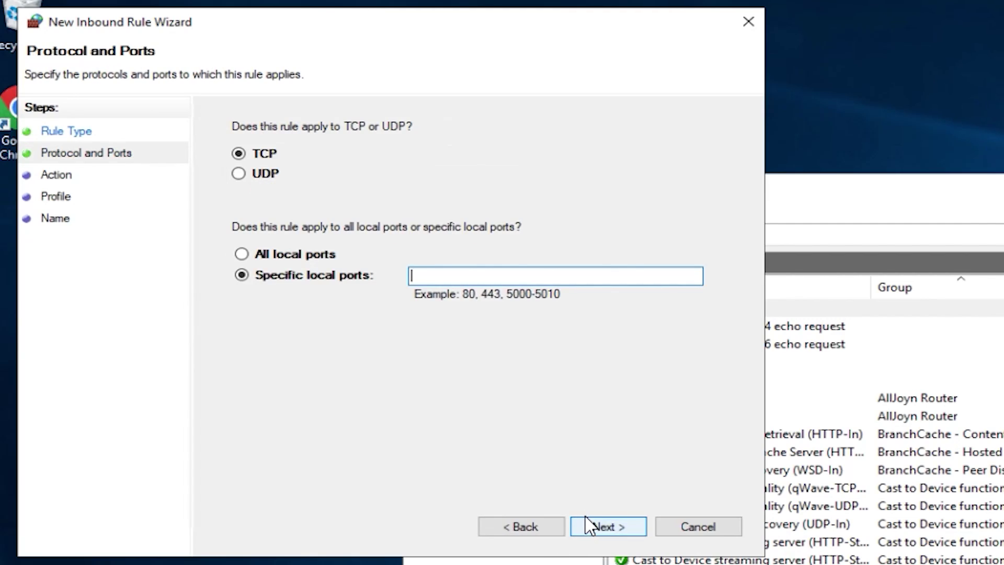
click(239, 175)
click(442, 270)
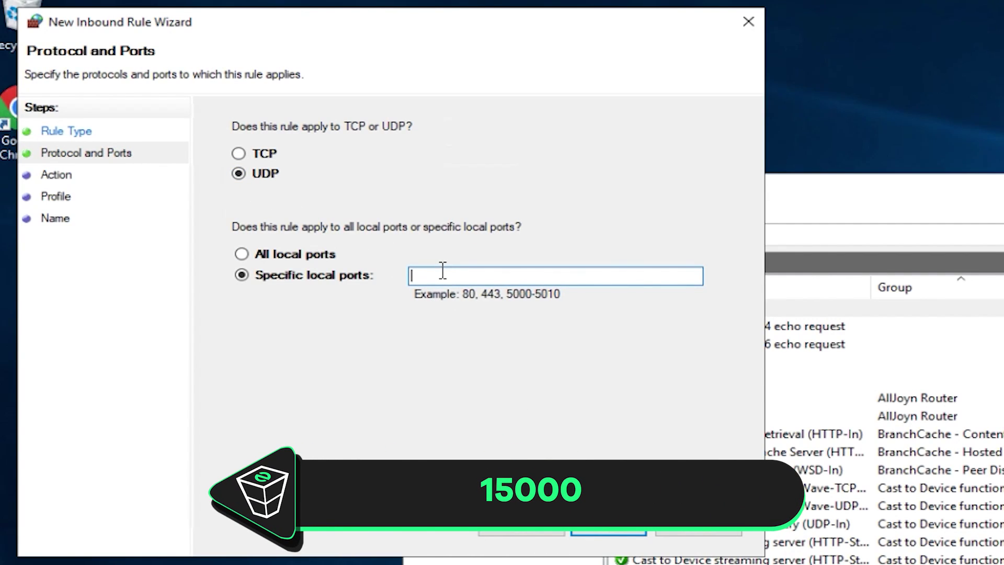
text(15)
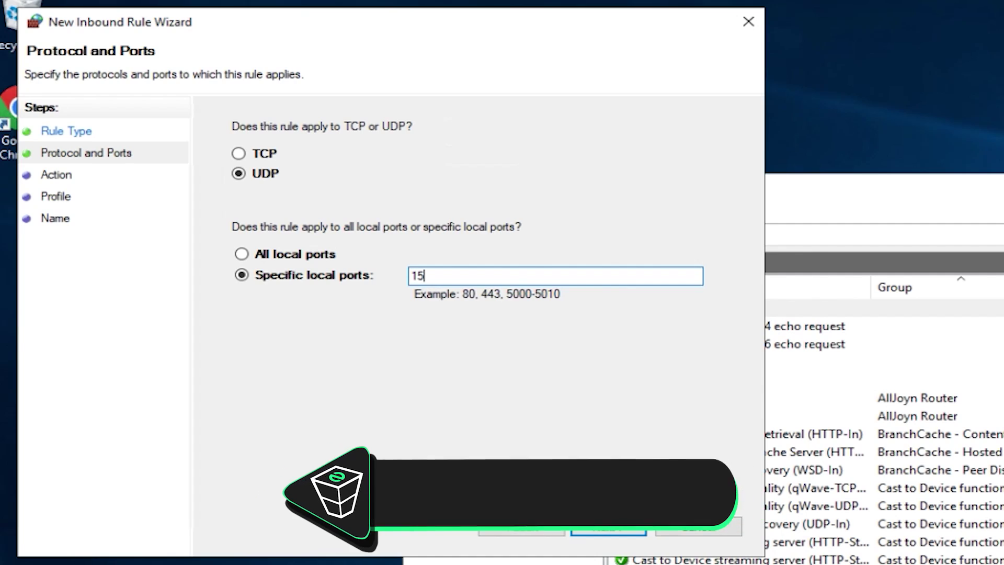
text(000)
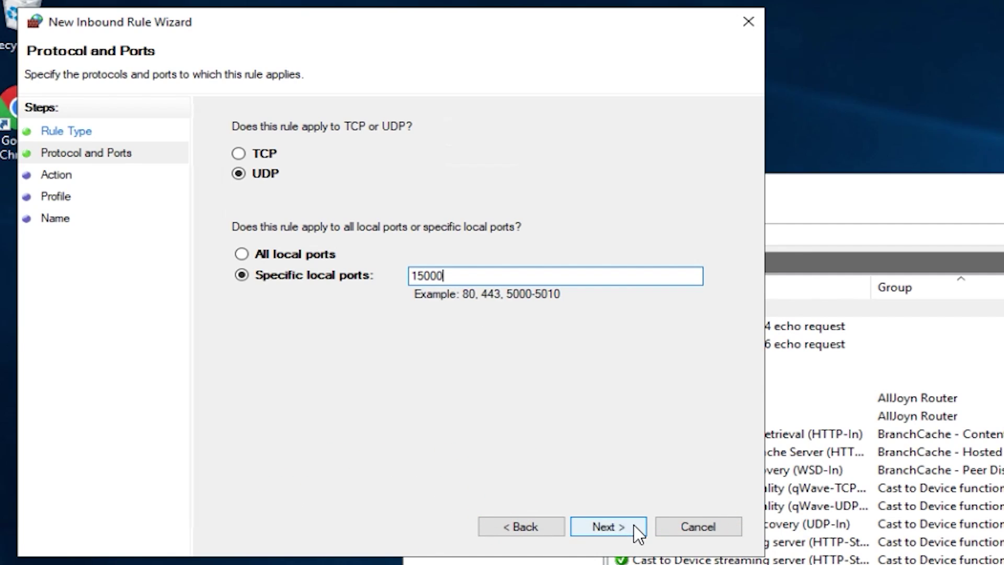
click(635, 526)
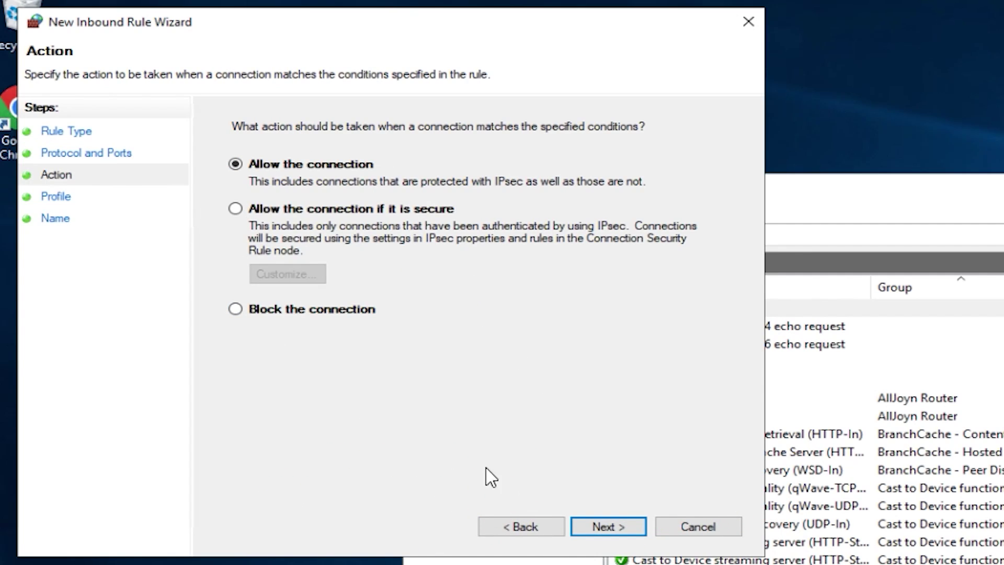
click(602, 529)
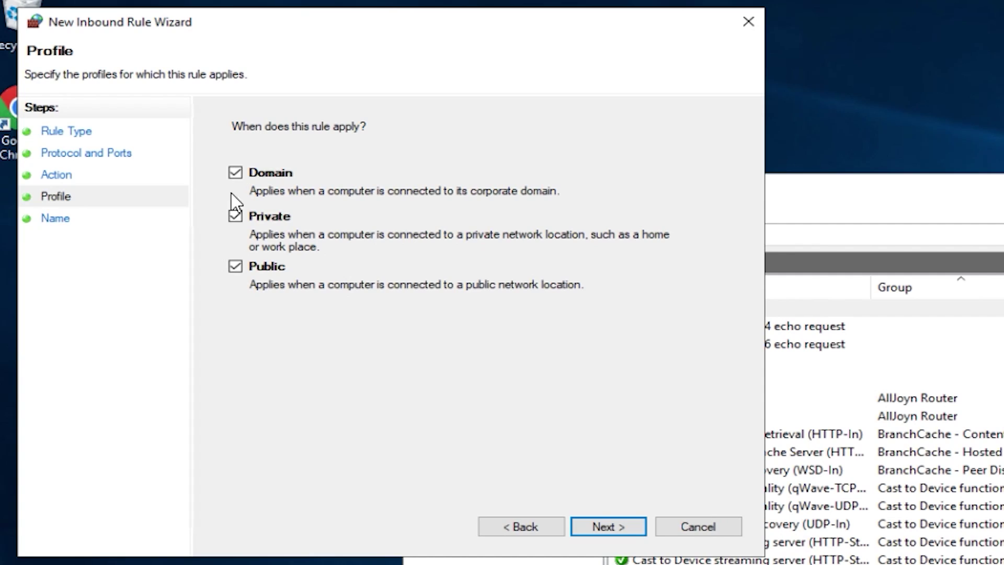
click(632, 529)
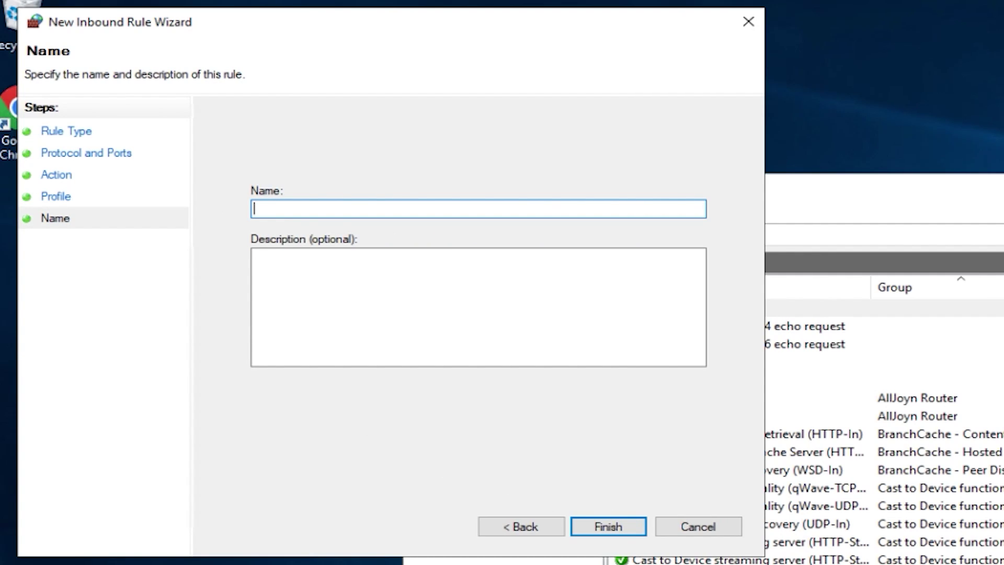
text(satis)
key(Return)
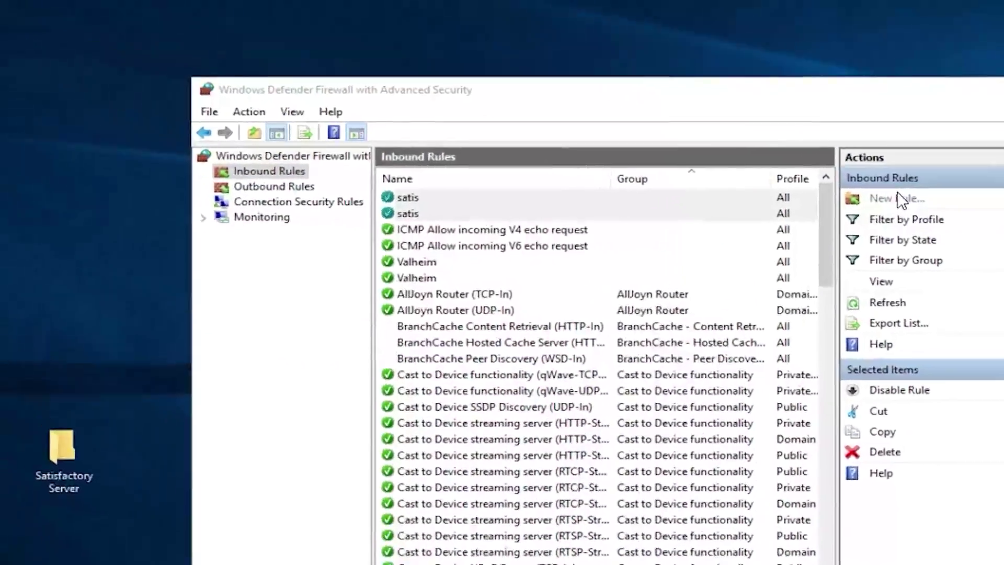
Step: Add another inbound rule allowing UDP port 7777 on all profiles, naming it sat
click(901, 200)
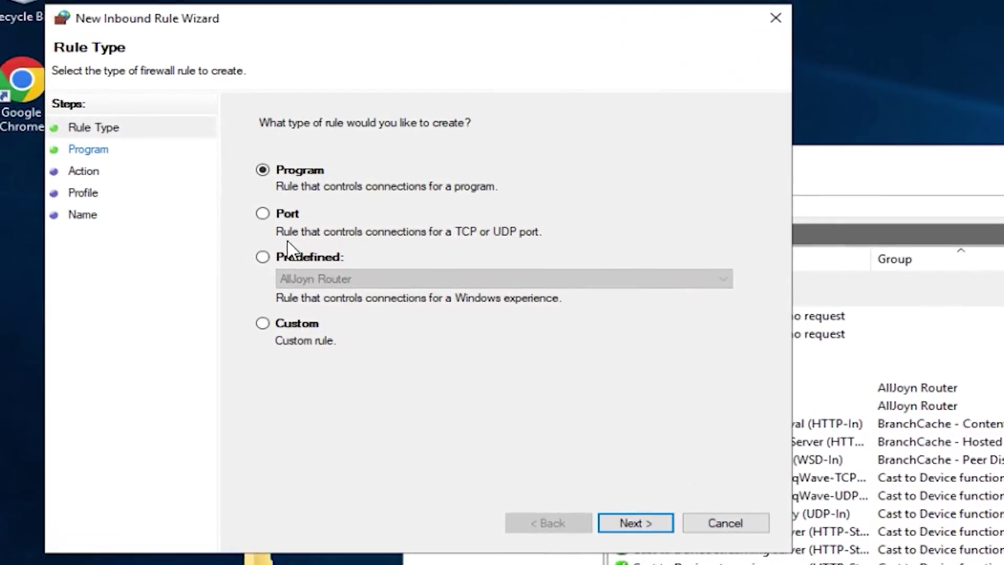
click(637, 525)
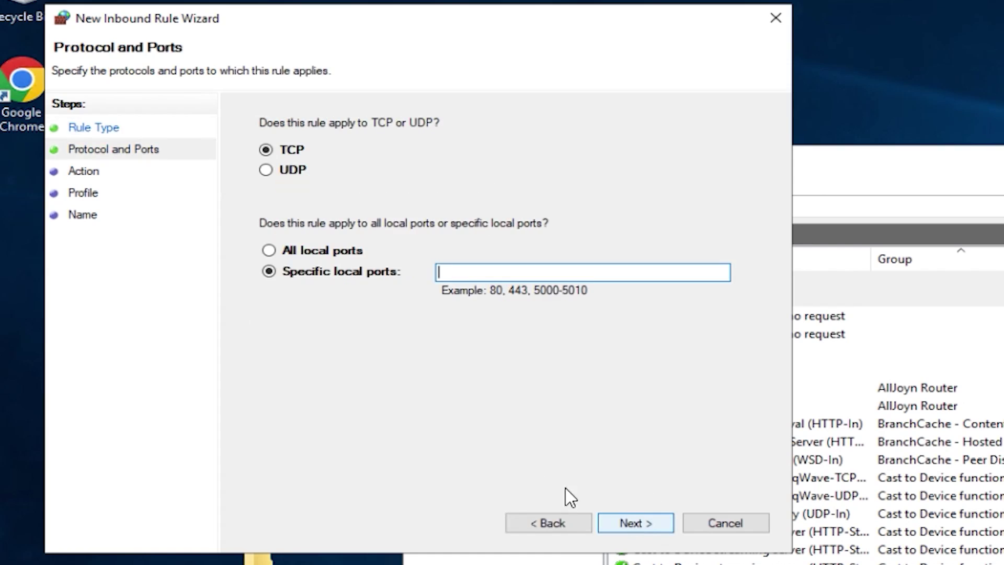
click(265, 173)
click(474, 274)
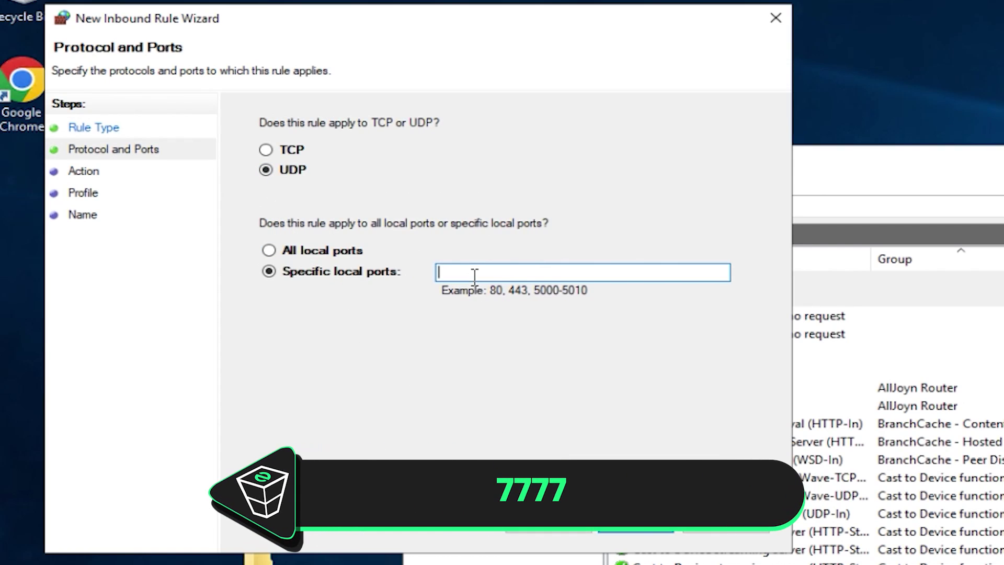
text(7777)
click(633, 523)
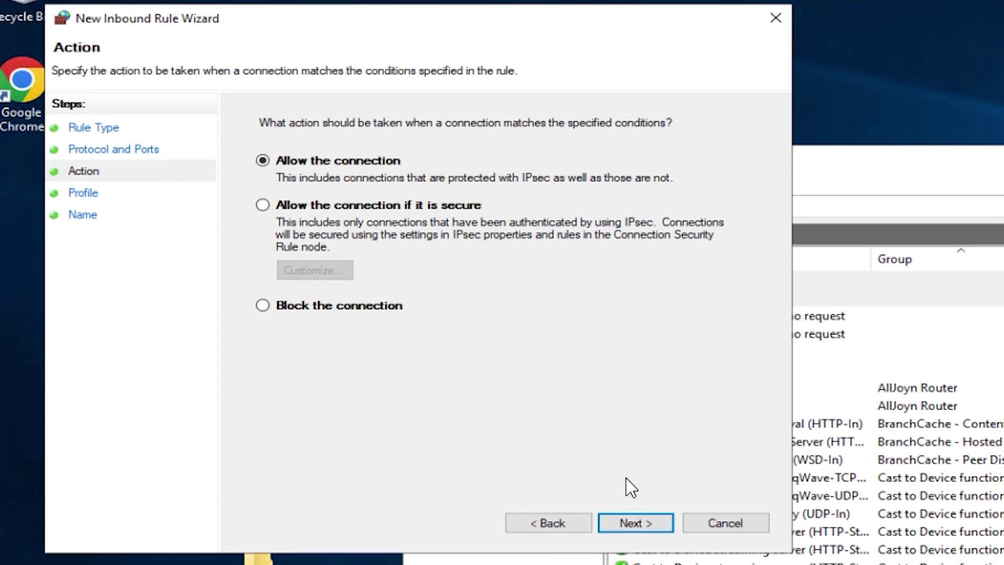
click(627, 526)
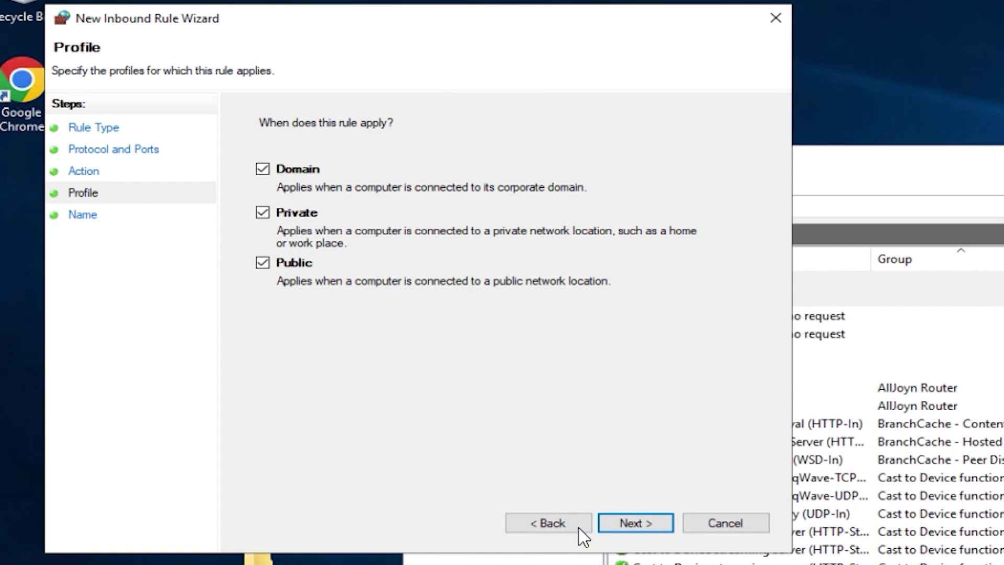
click(634, 523)
text(sat)
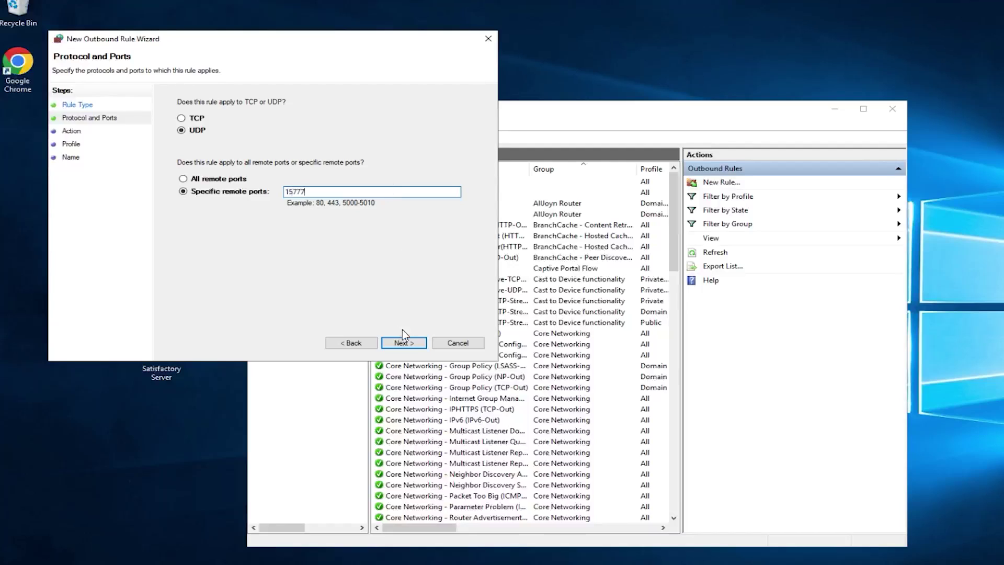
Step: Finish the first outbound UDP port rule, named satis
click(402, 343)
click(396, 342)
click(394, 342)
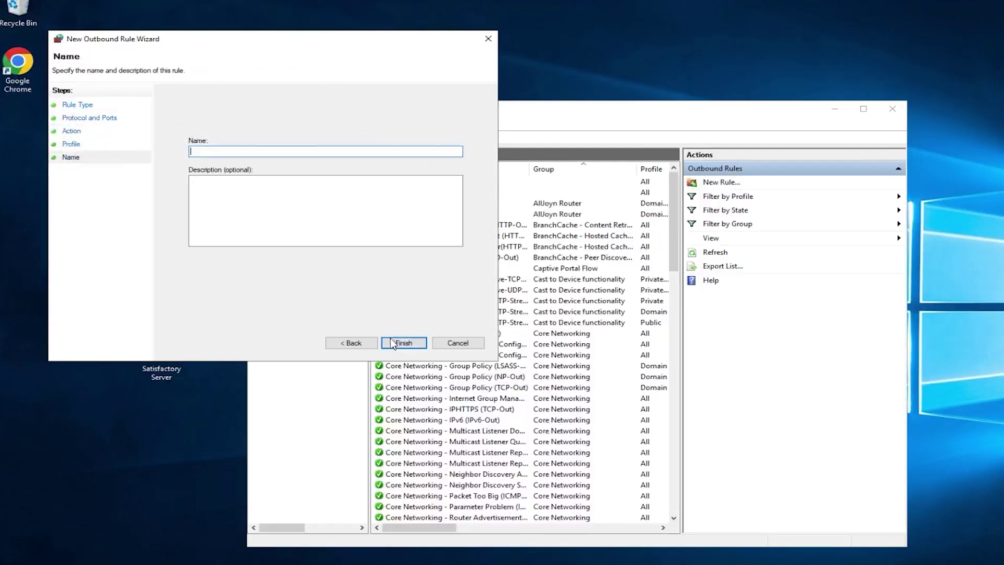
click(406, 343)
Step: Add a second outbound UDP port rule named satis
click(719, 182)
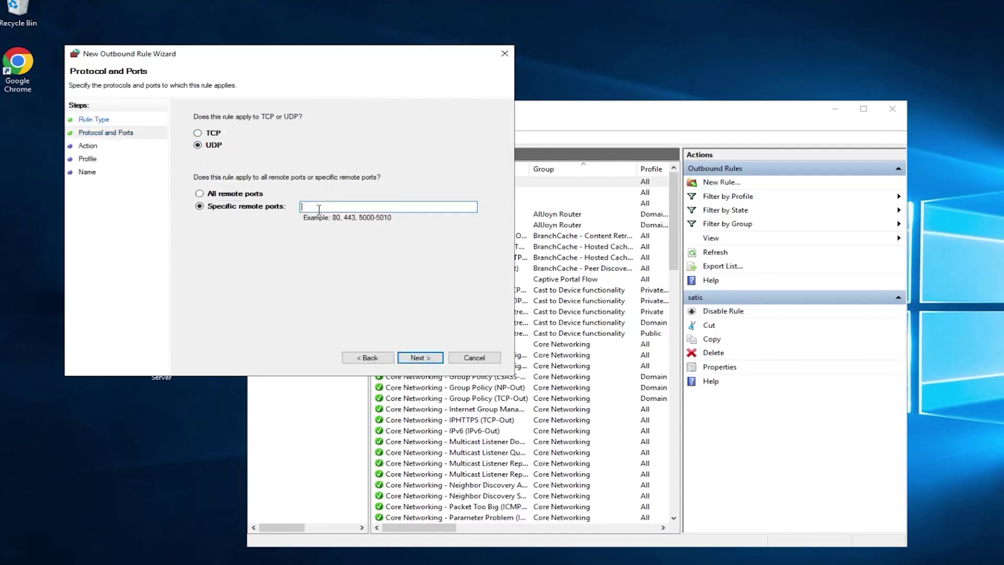
click(420, 357)
click(420, 357)
click(420, 357)
text(satis)
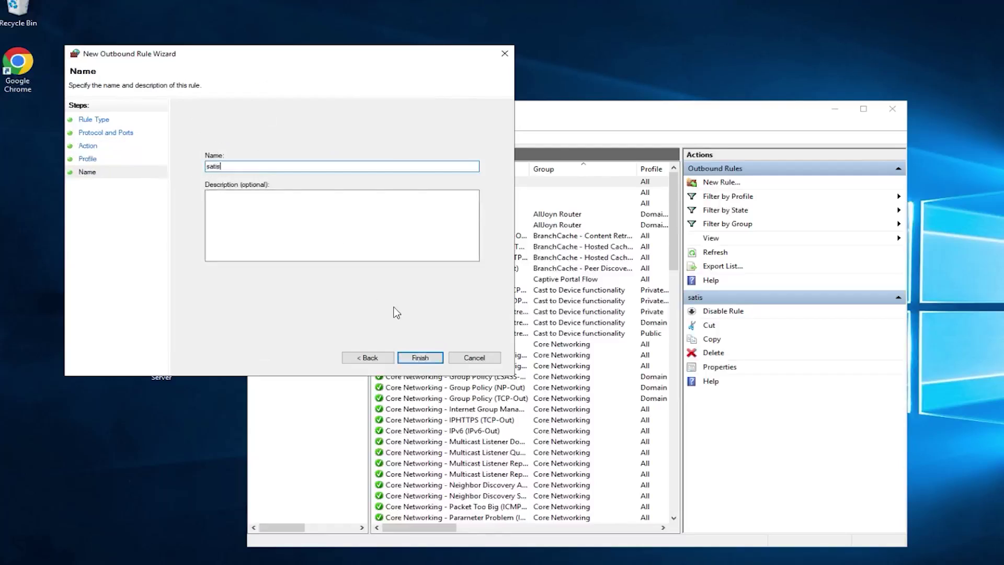
click(420, 357)
Step: Add a third outbound UDP rule named satis
click(435, 372)
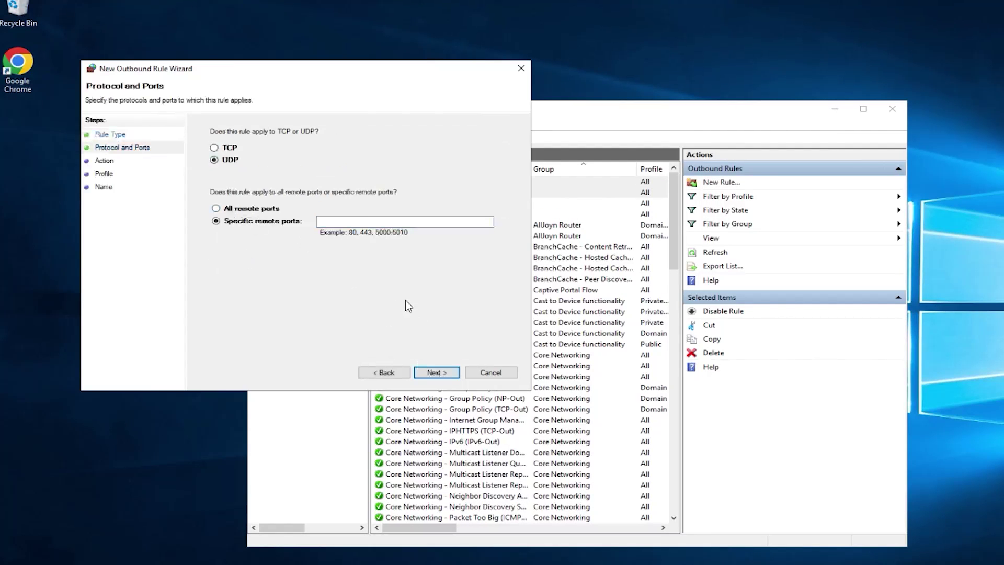
click(436, 372)
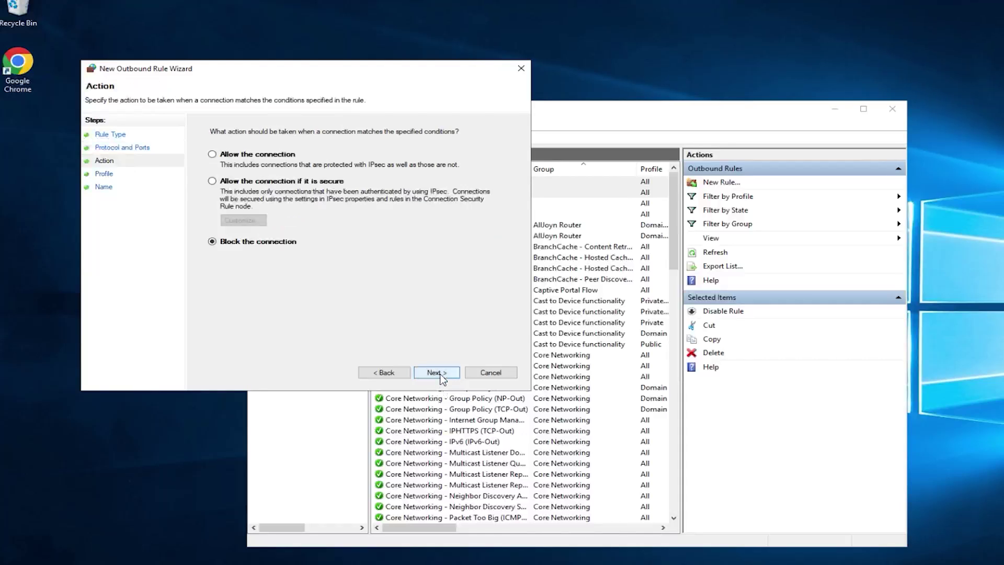
click(436, 372)
click(435, 372)
click(427, 372)
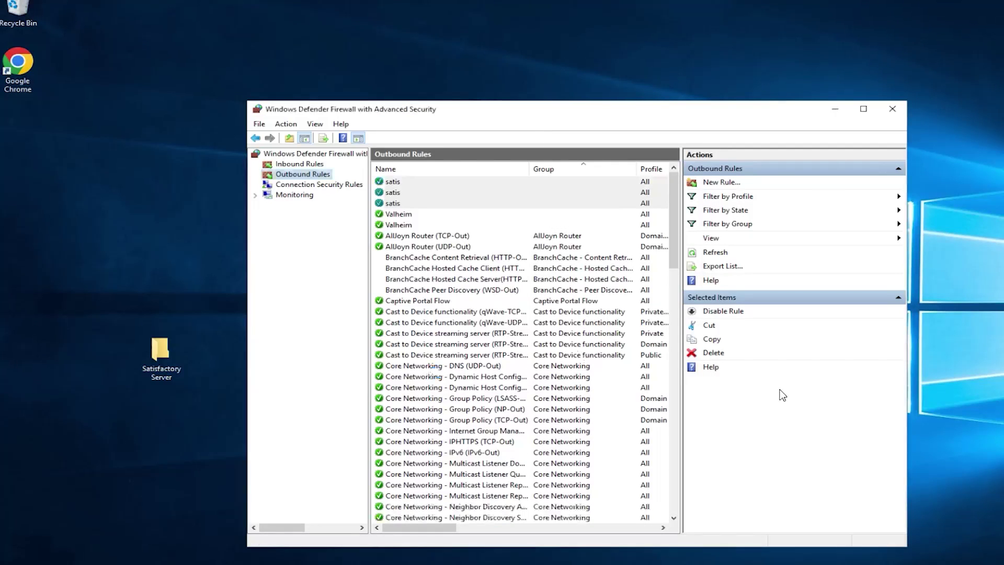
Step: Close the firewall console, run server-start.bat, and minimize the SatisfactoryDedicatedServer folder
click(892, 109)
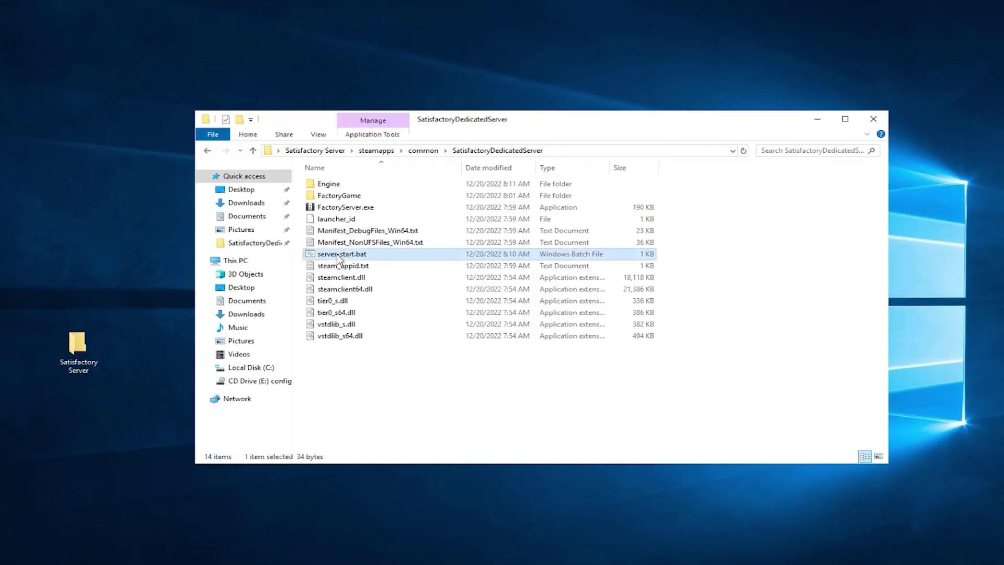
double_click(336, 254)
click(821, 120)
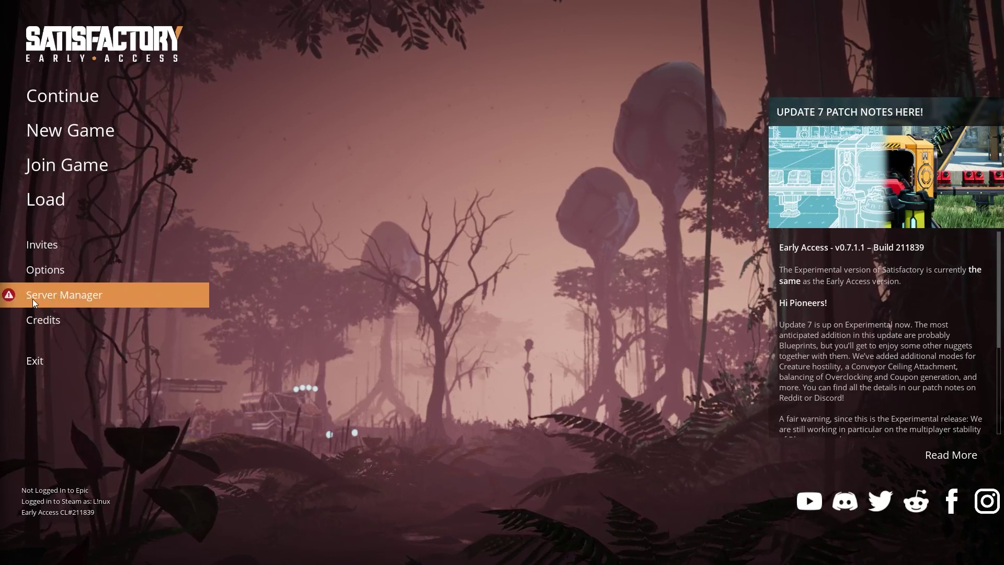
Step: Add the server in Server Manager, name it ZAP, and begin entering the admin password
click(32, 296)
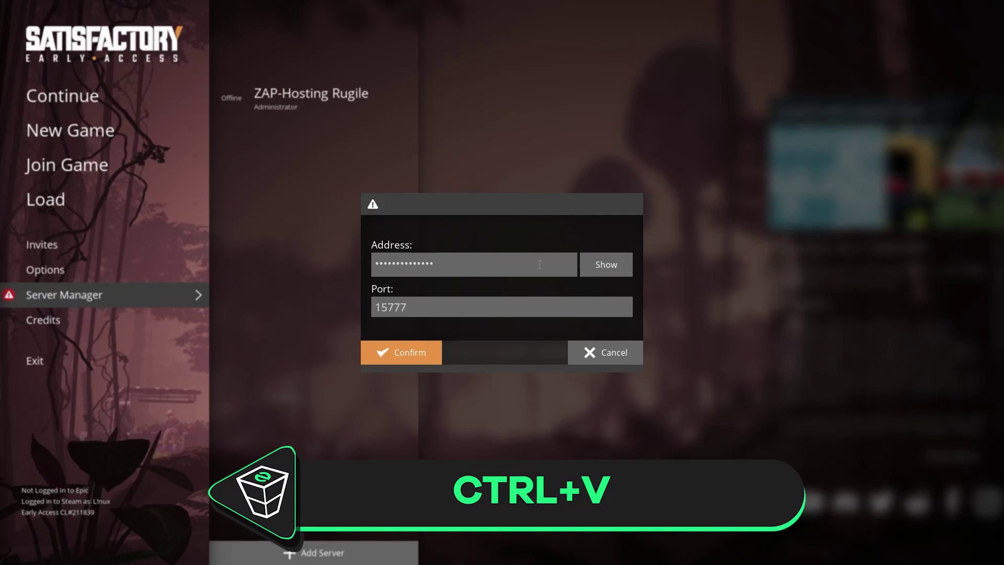
drag(453, 263, 375, 263)
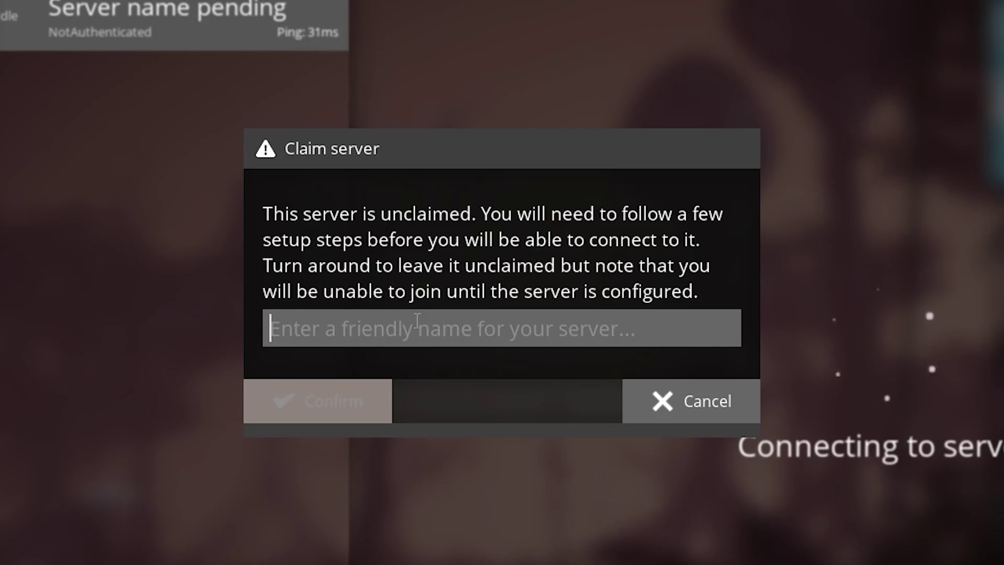
text(ZAP)
key(Return)
click(308, 266)
text(a)
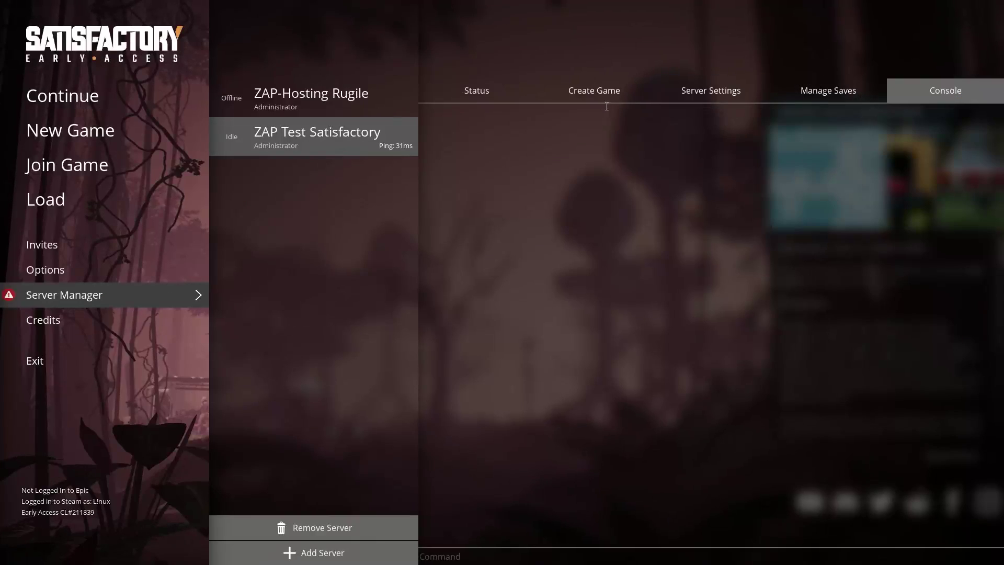
Step: Create a new game on the ZAP Test Satisfactory server, check its status, and place a power pole
click(595, 95)
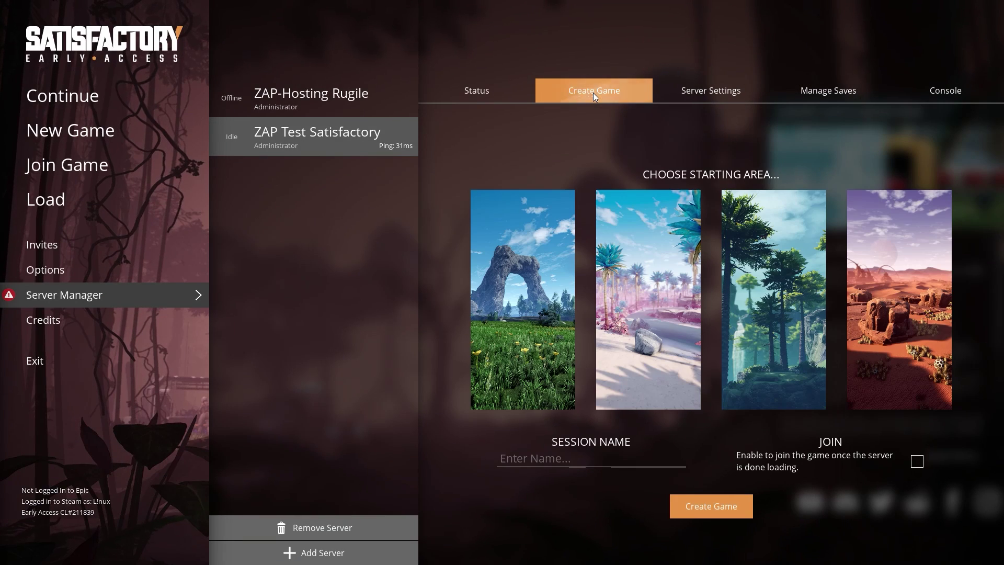
mouse_move(794, 350)
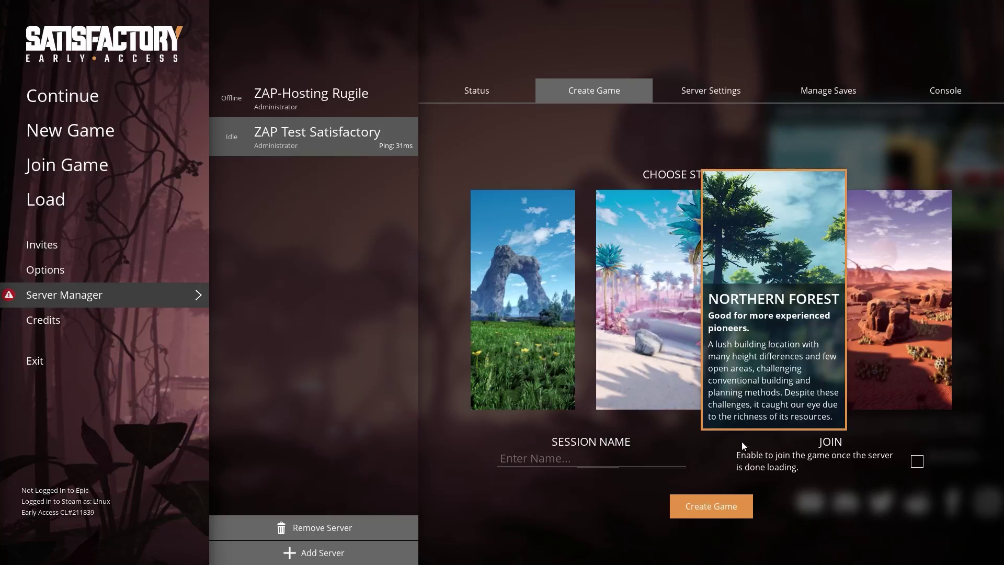
click(716, 509)
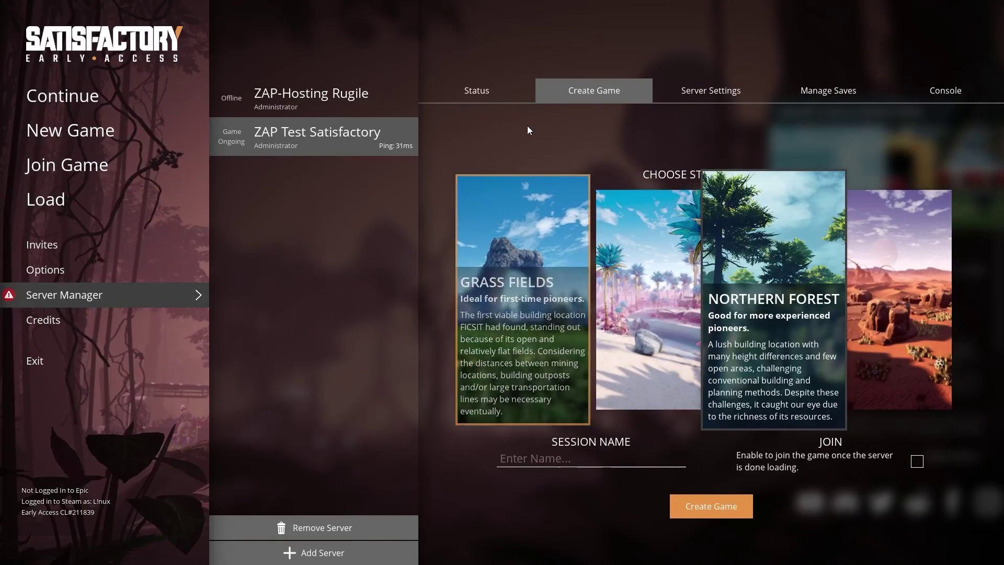
click(472, 89)
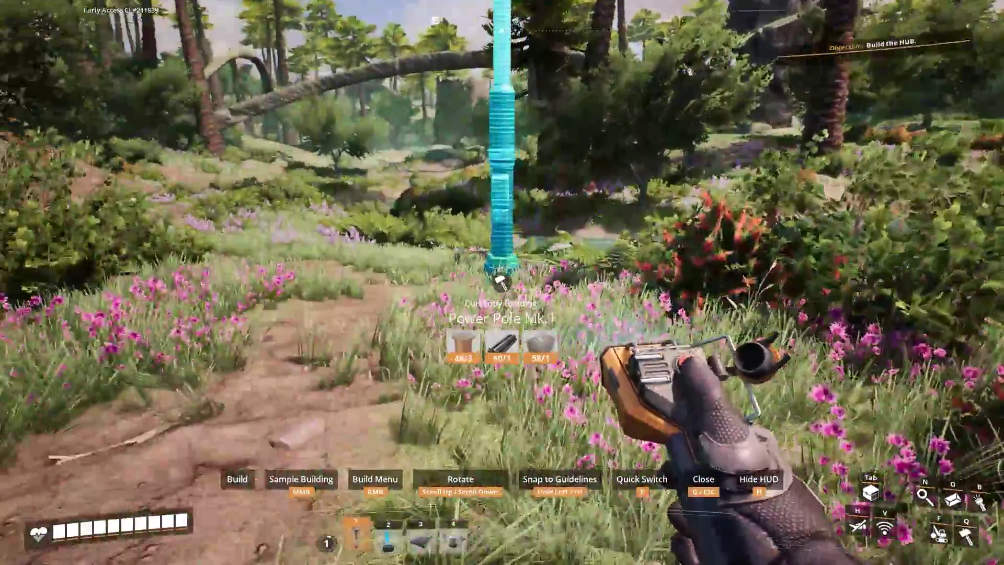
click(501, 282)
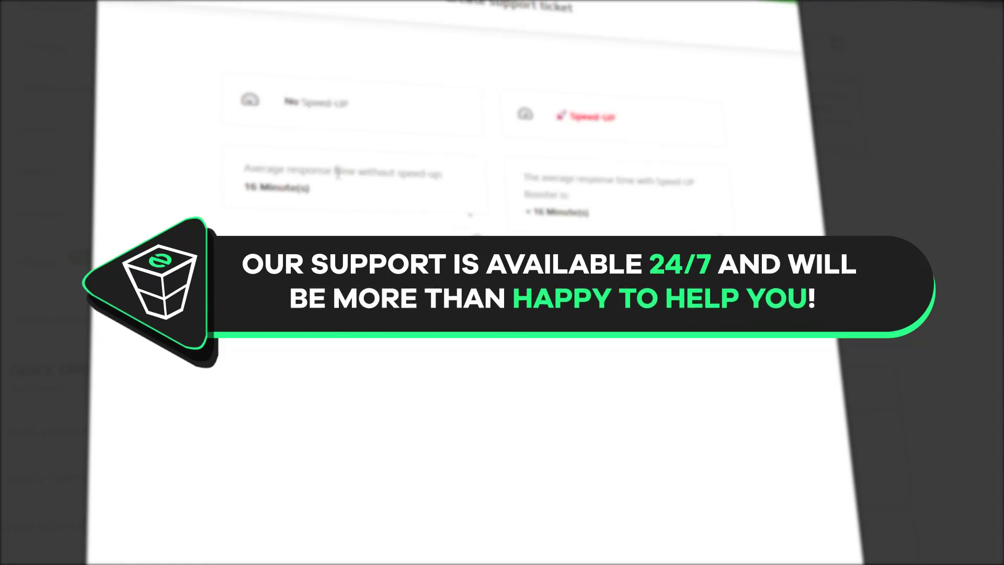
Step: Choose No Speed-UP support and scroll the service list toward Dedicated server
click(327, 131)
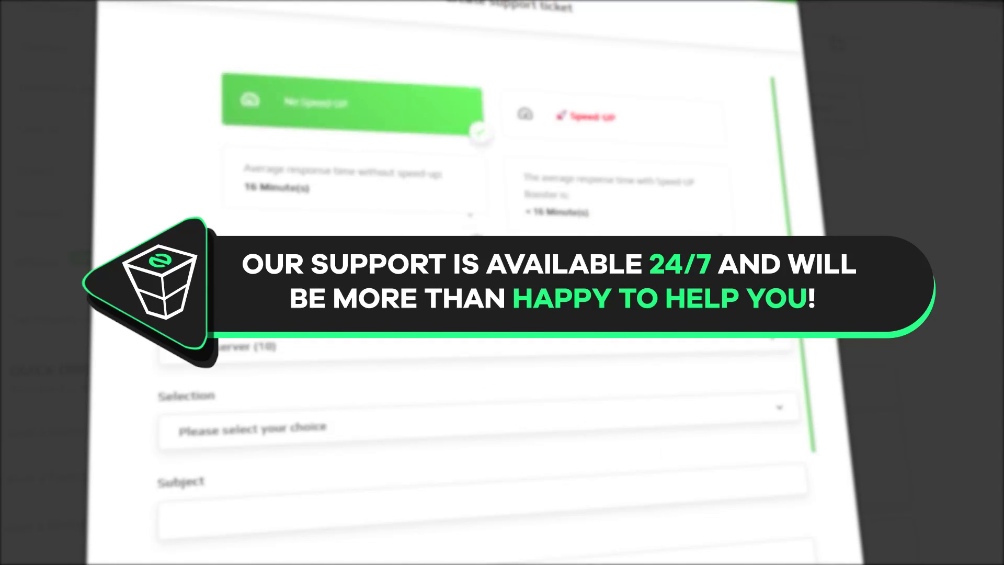
click(246, 347)
scroll(268, 392, down, 3)
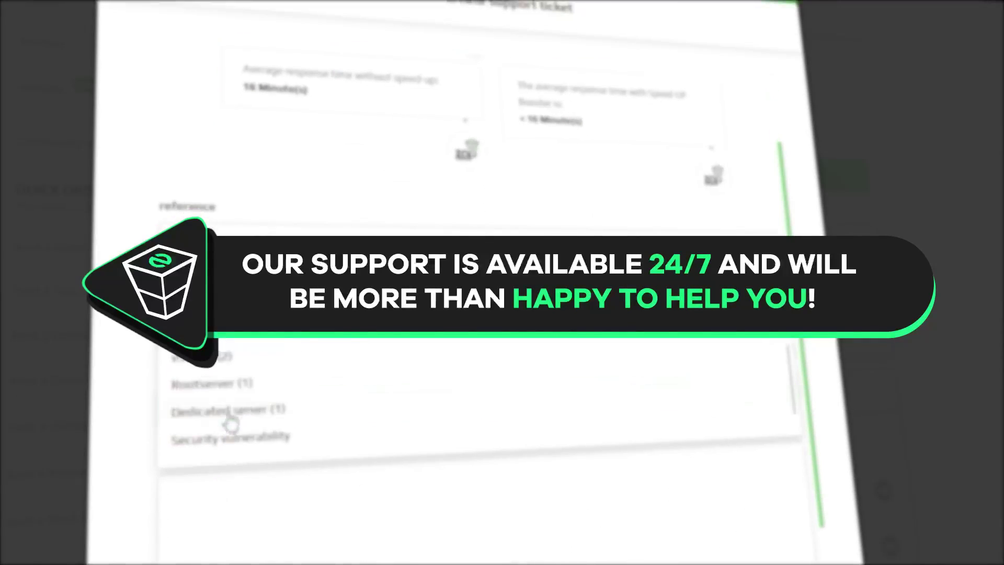